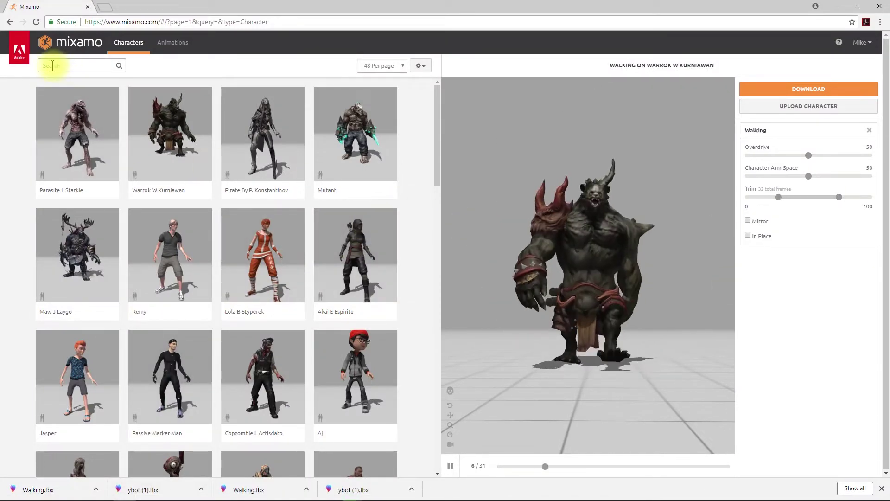
- Search the Mixamo characters for 'ybot' and pick the Y Bot
{"action": "left_click", "coordinate": [81, 67]}
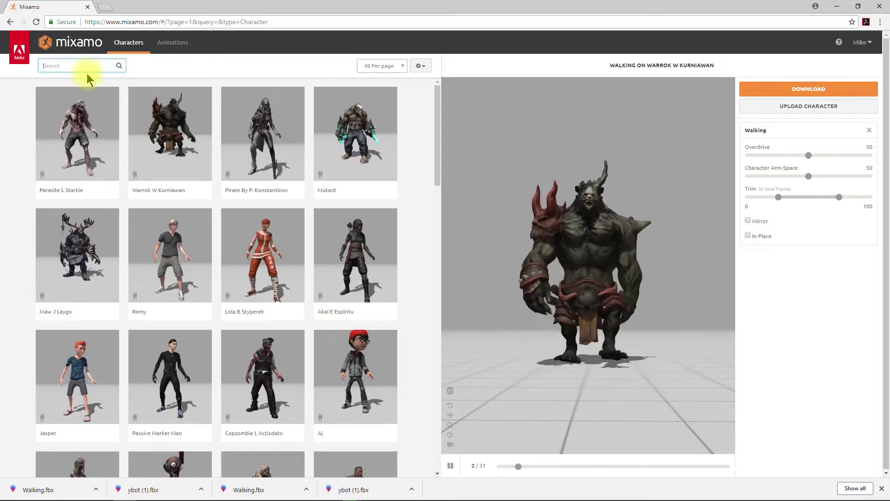
{"action": "type", "text": "y"}
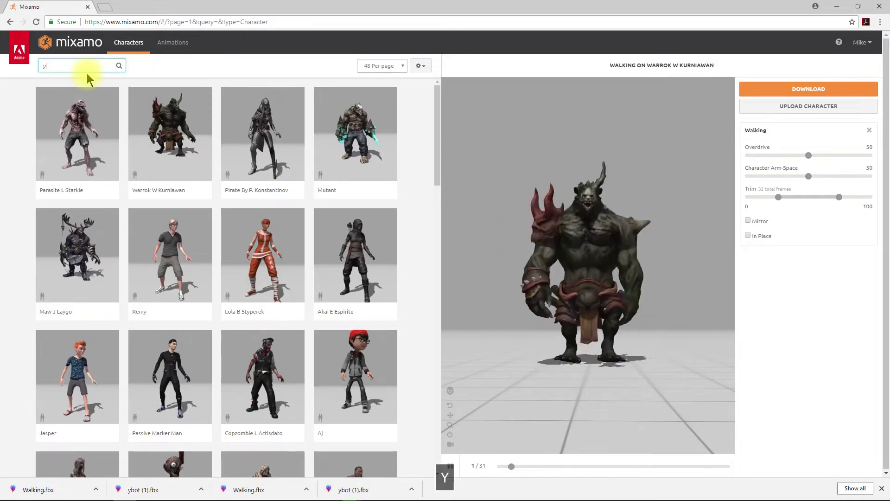
{"action": "type", "text": "bot"}
{"action": "key", "text": "Return"}
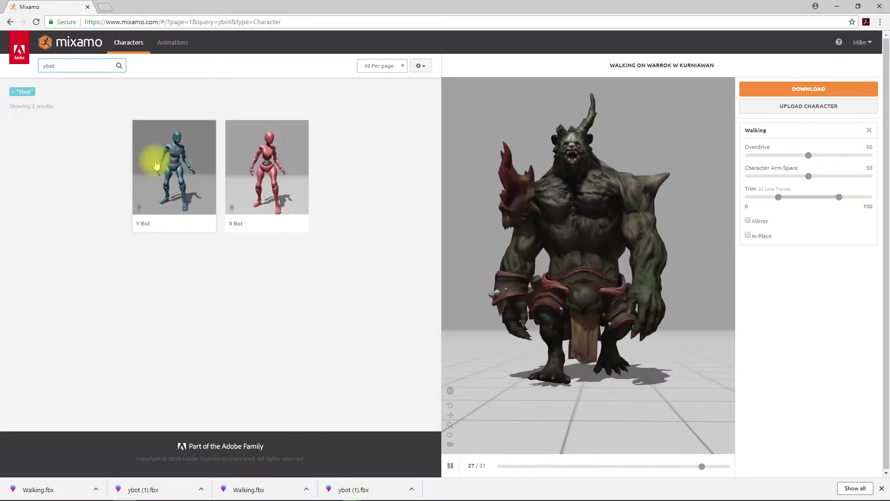
{"action": "left_click", "coordinate": [175, 172]}
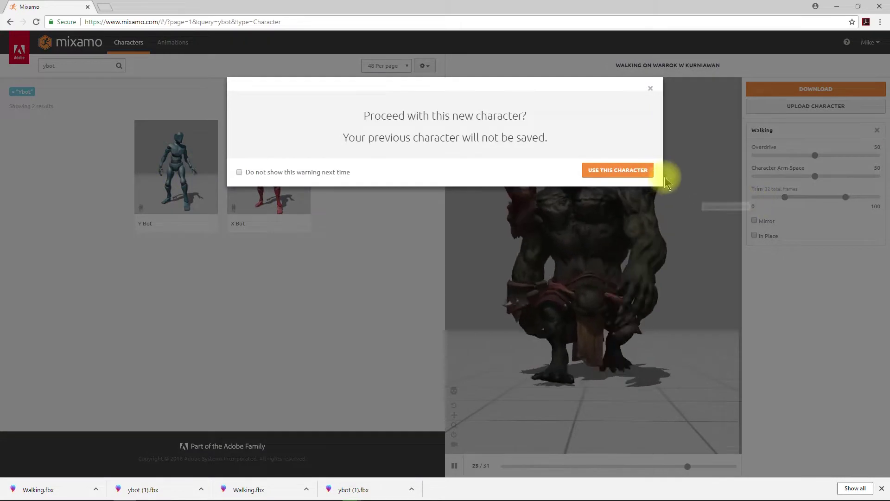
- Use Y Bot as the character and remove its Walking animation, leaving the T-pose
{"action": "left_click", "coordinate": [620, 170]}
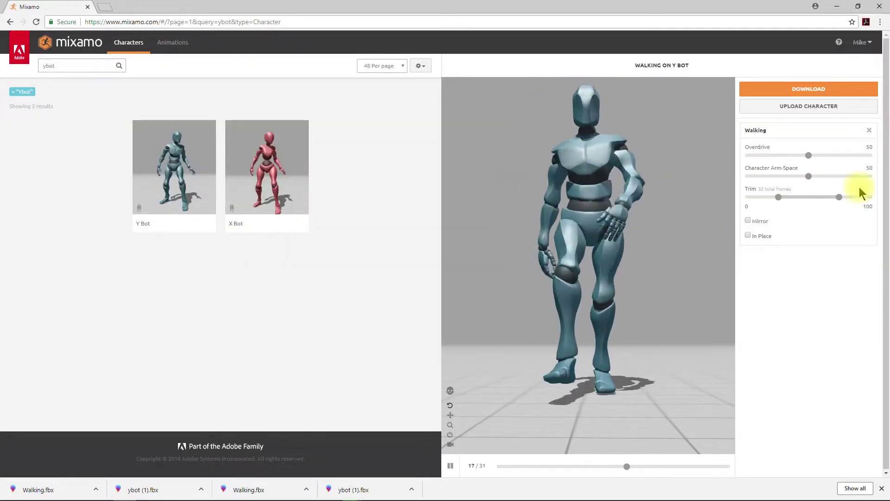
{"action": "left_click", "coordinate": [870, 131]}
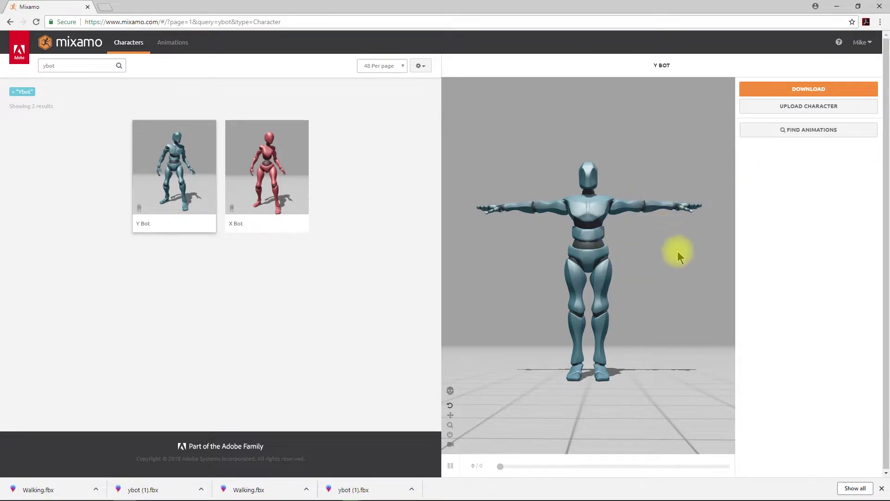
{"action": "mouse_move", "coordinate": [678, 251]}
{"action": "left_mouse_down"}
{"action": "mouse_move", "coordinate": [569, 265]}
{"action": "mouse_move", "coordinate": [686, 252]}
{"action": "mouse_move", "coordinate": [663, 254]}
{"action": "left_mouse_up"}
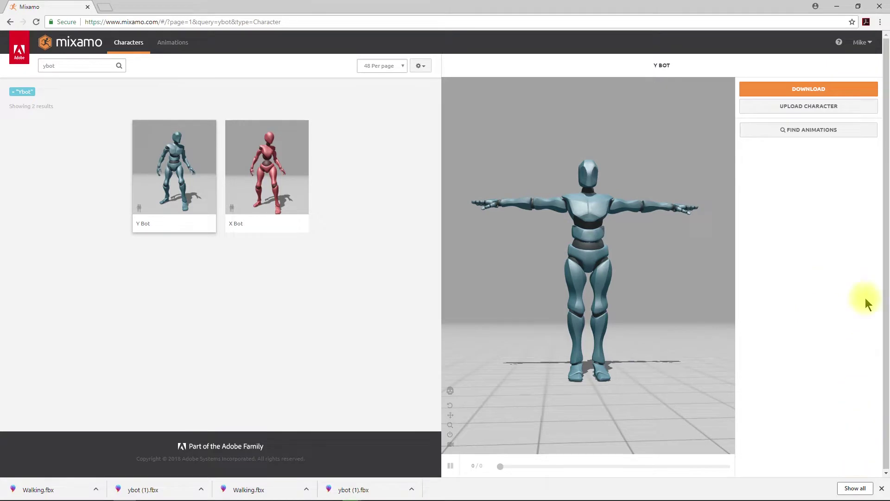
- Download Y Bot as an FBX (.fbx) file in T-pose, then browse Animations
{"action": "left_click", "coordinate": [815, 88]}
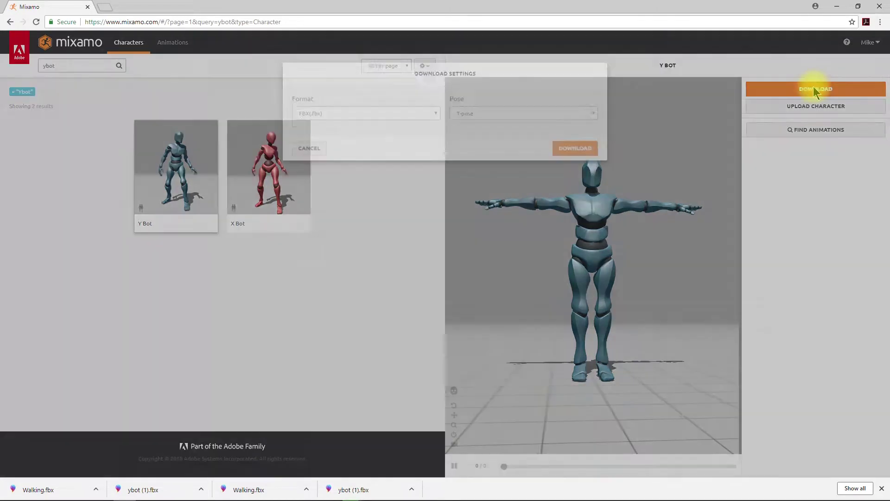
{"action": "left_click", "coordinate": [341, 124]}
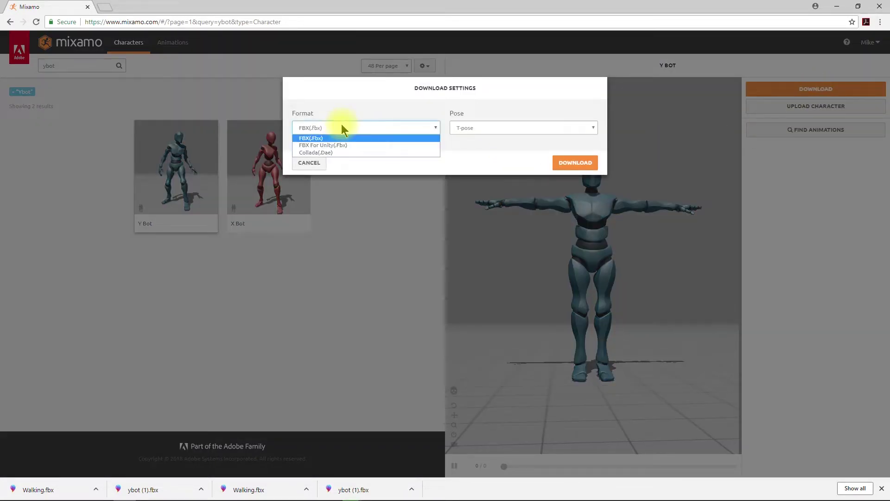
{"action": "left_click", "coordinate": [341, 123]}
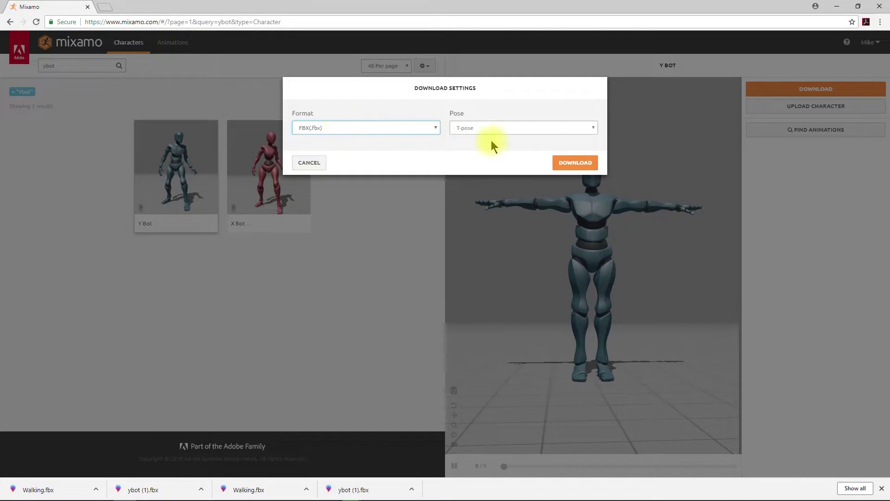
{"action": "left_click", "coordinate": [492, 122]}
{"action": "left_click", "coordinate": [488, 123]}
{"action": "left_click", "coordinate": [574, 164]}
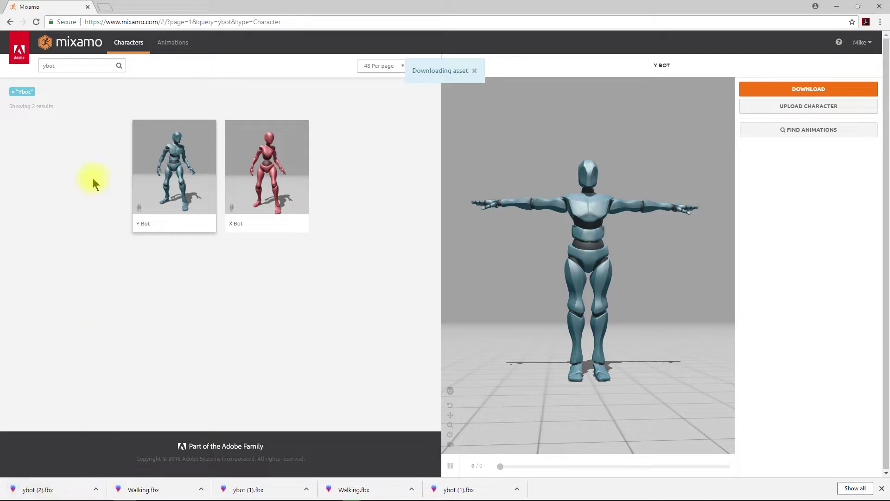
{"action": "left_click", "coordinate": [171, 46]}
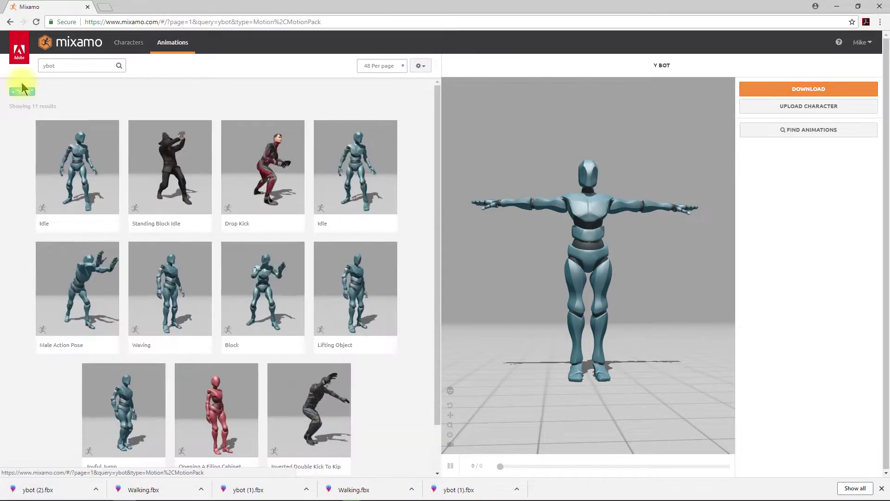
- Search animations for 'walk' and apply the third Walking animation to Y Bot
{"action": "left_click", "coordinate": [66, 65]}
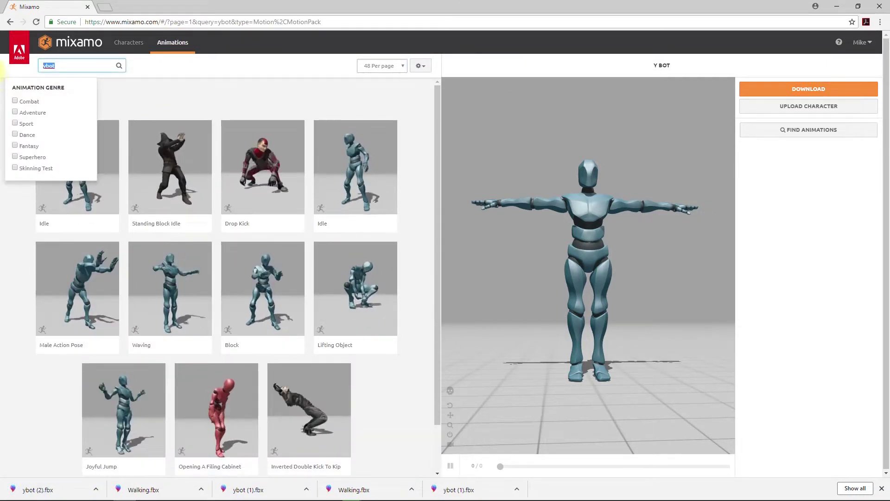
{"action": "type", "text": "wal"}
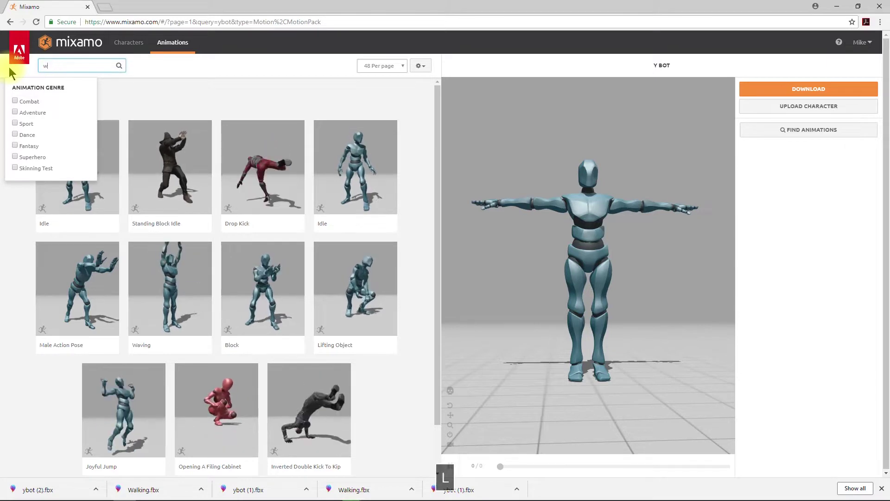
{"action": "type", "text": "k"}
{"action": "key", "text": "Return"}
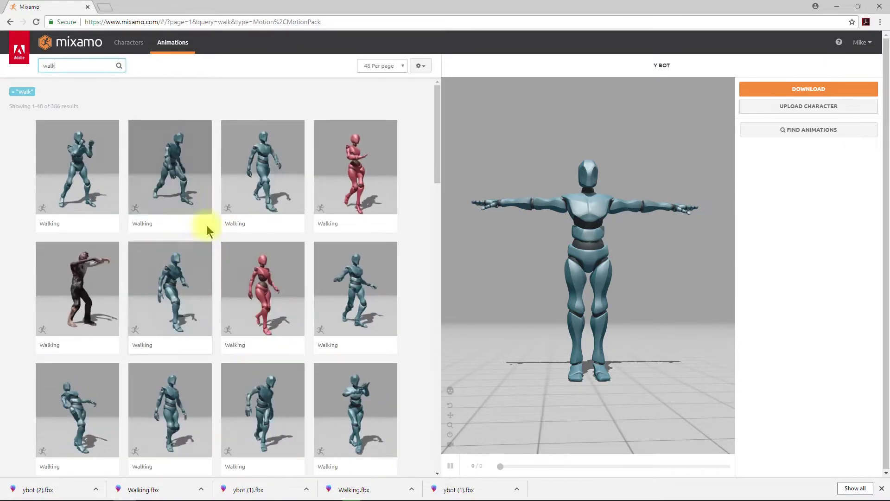
{"action": "left_click", "coordinate": [254, 184]}
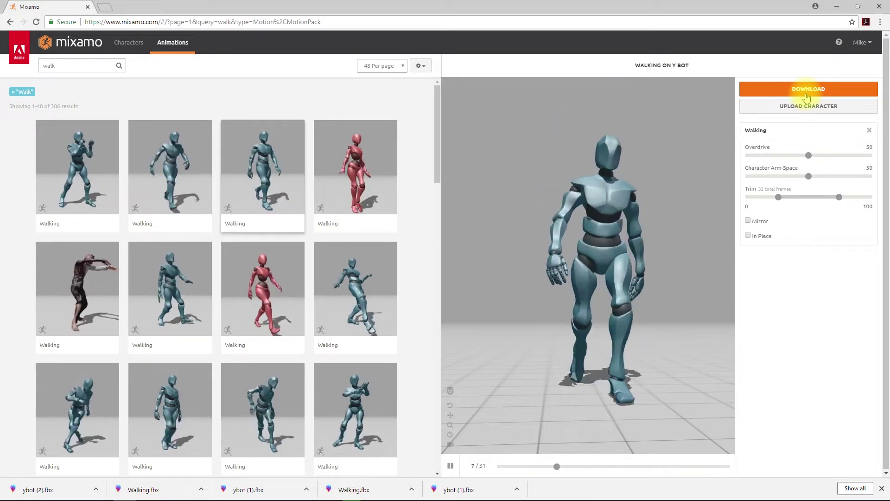
- Download the Walking animation as an FBX file Without Skin
{"action": "left_click", "coordinate": [807, 90]}
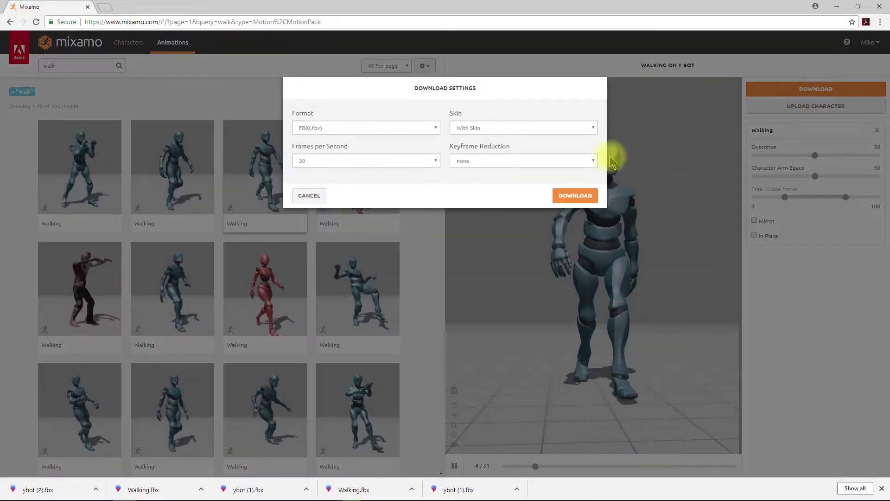
{"action": "left_click", "coordinate": [485, 130]}
{"action": "left_click", "coordinate": [471, 145]}
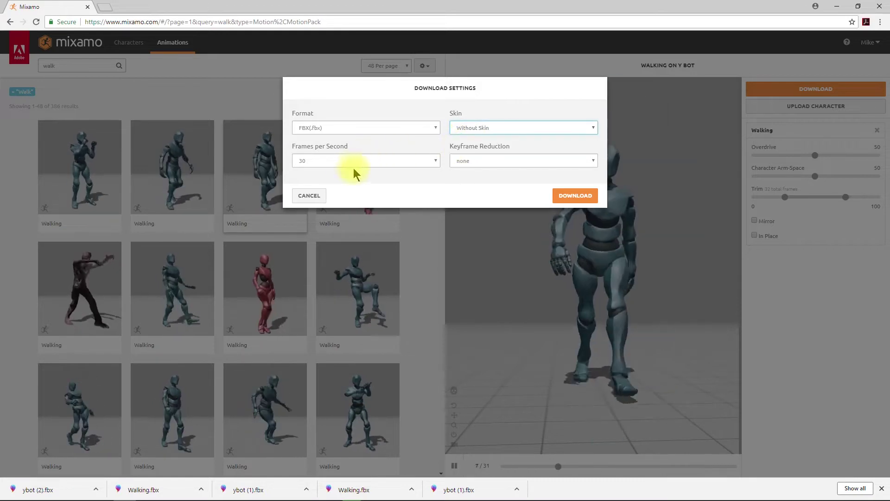
{"action": "left_click", "coordinate": [573, 196]}
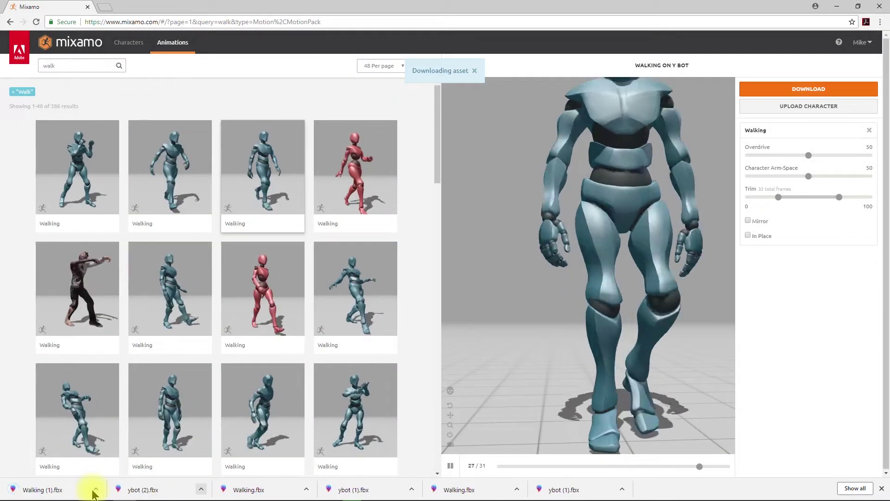
- Show the download in its folder and cut the Walking (1) and ybot (2) FBX files
{"action": "left_click", "coordinate": [96, 490]}
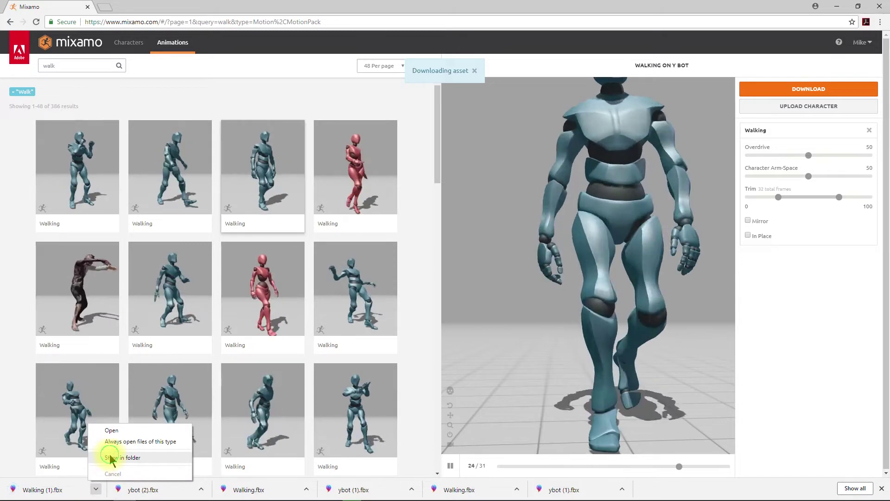
{"action": "left_click", "coordinate": [109, 455]}
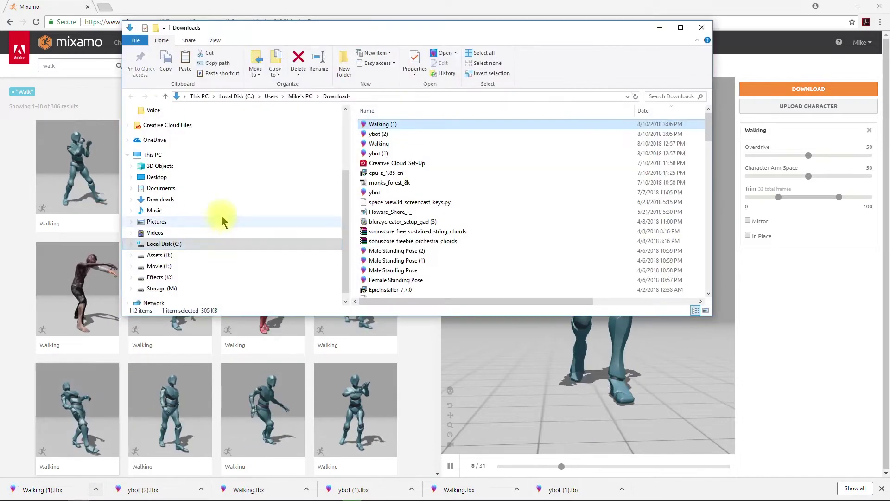
{"action": "left_click", "coordinate": [384, 134], "text": "shift"}
{"action": "right_click", "coordinate": [385, 134]}
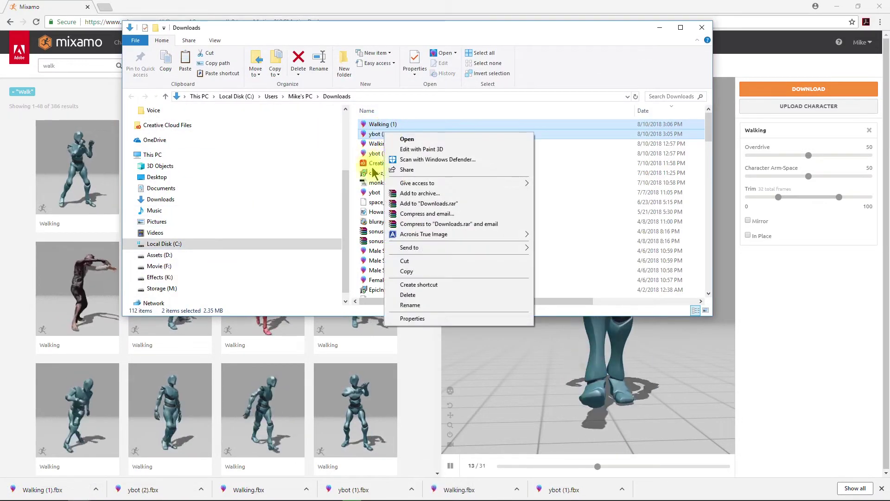
{"action": "left_click", "coordinate": [404, 261]}
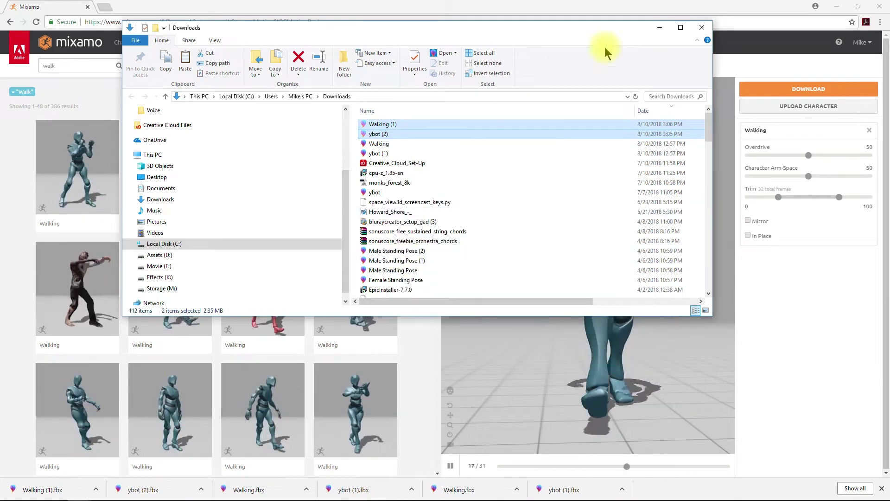
- Paste both FBX files into the Rigging in Iclone folder and bring up 3DXchange
{"action": "left_click", "coordinate": [659, 28]}
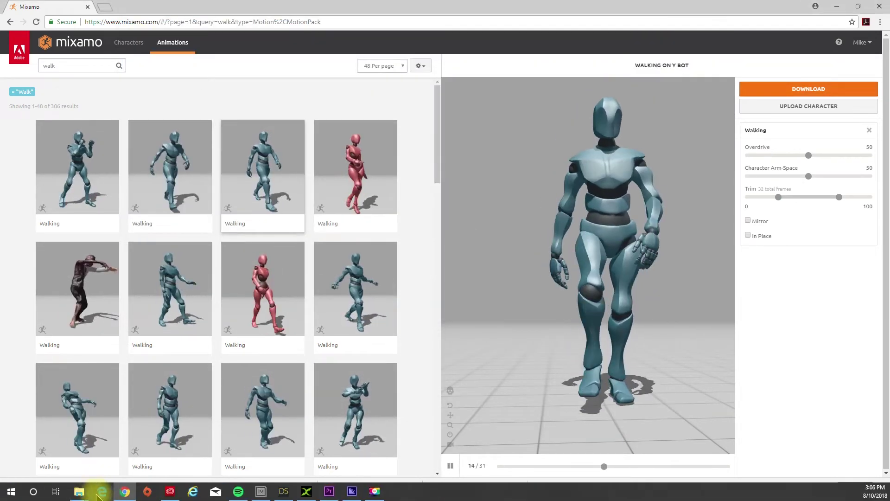
{"action": "mouse_move", "coordinate": [89, 492]}
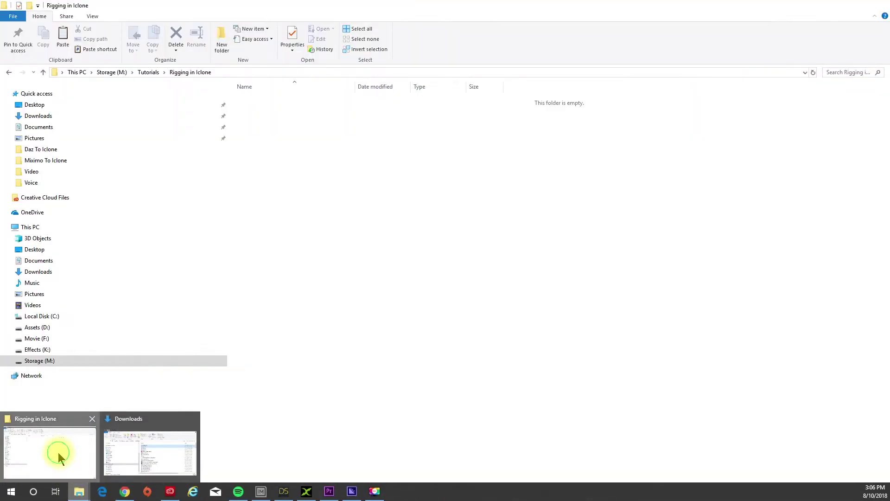
{"action": "left_click", "coordinate": [60, 472]}
{"action": "right_click", "coordinate": [305, 141]}
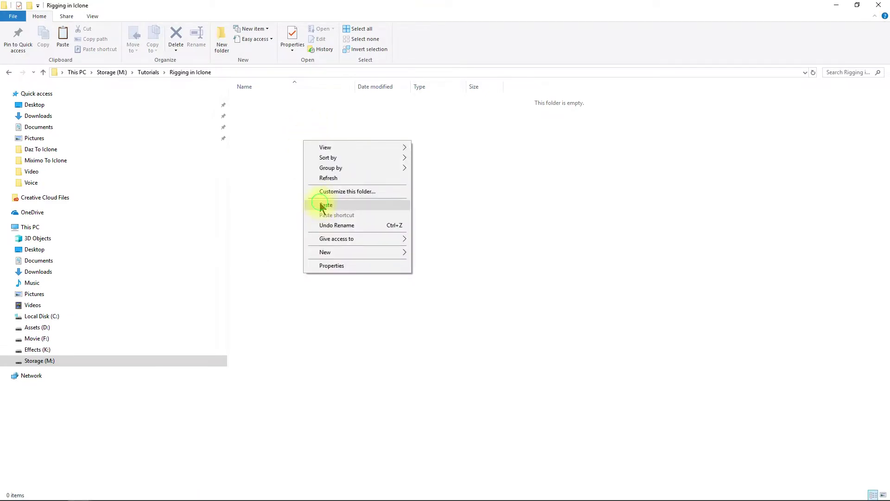
{"action": "left_click", "coordinate": [320, 204]}
{"action": "left_click", "coordinate": [307, 213]}
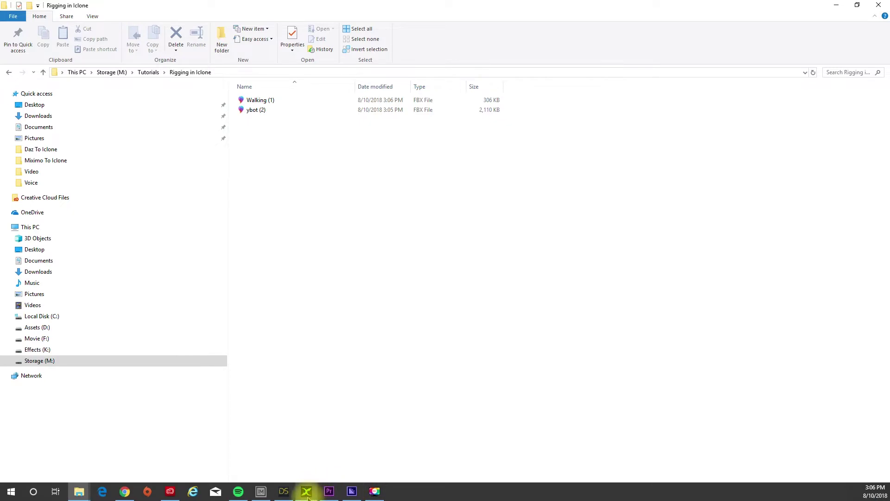
{"action": "left_click", "coordinate": [307, 491]}
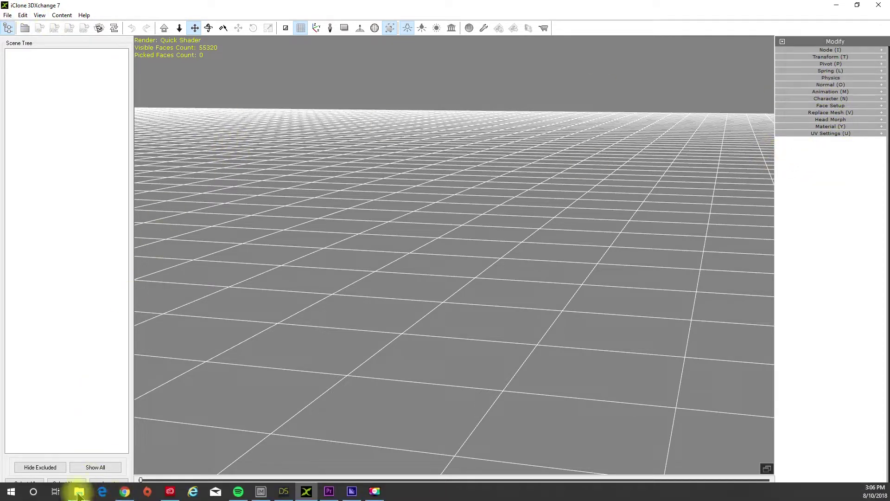
- Drag ybot (2).fbx from the Rigging in Iclone folder into the 3DXchange viewport for import
{"action": "mouse_move", "coordinate": [79, 495]}
{"action": "left_click", "coordinate": [45, 447]}
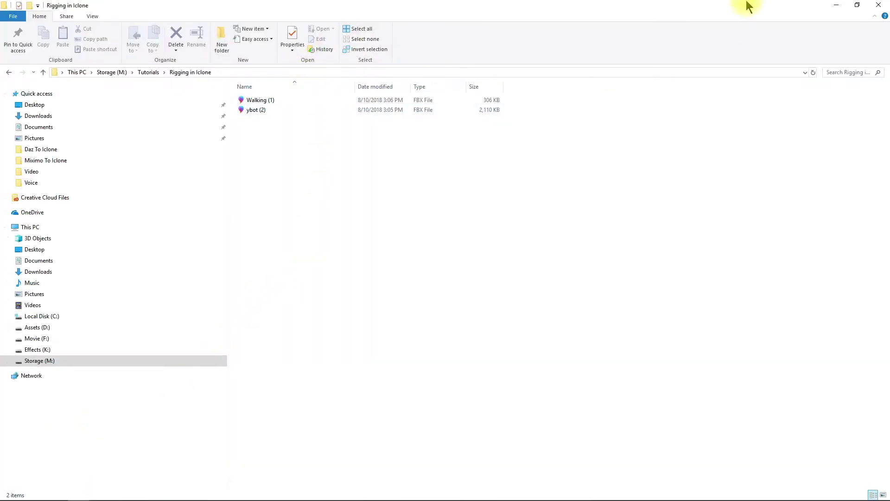
{"action": "left_click", "coordinate": [858, 6]}
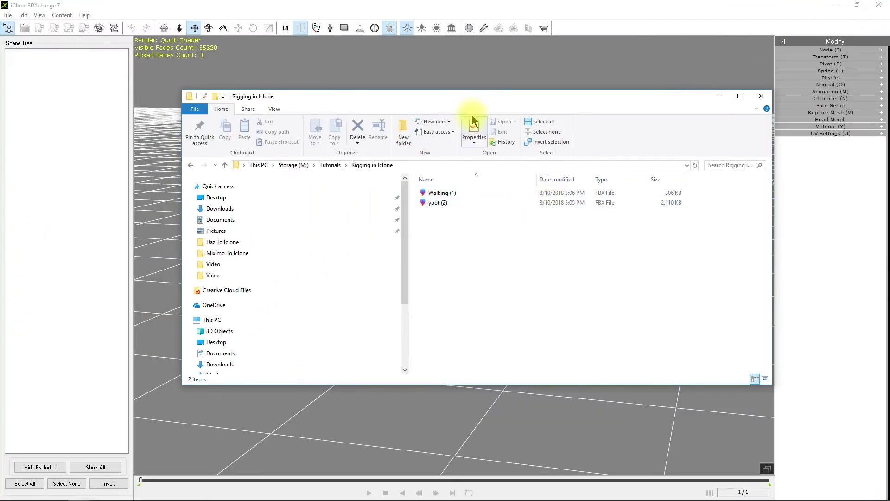
{"action": "left_click_drag", "start_coordinate": [475, 105], "coordinate": [603, 1]}
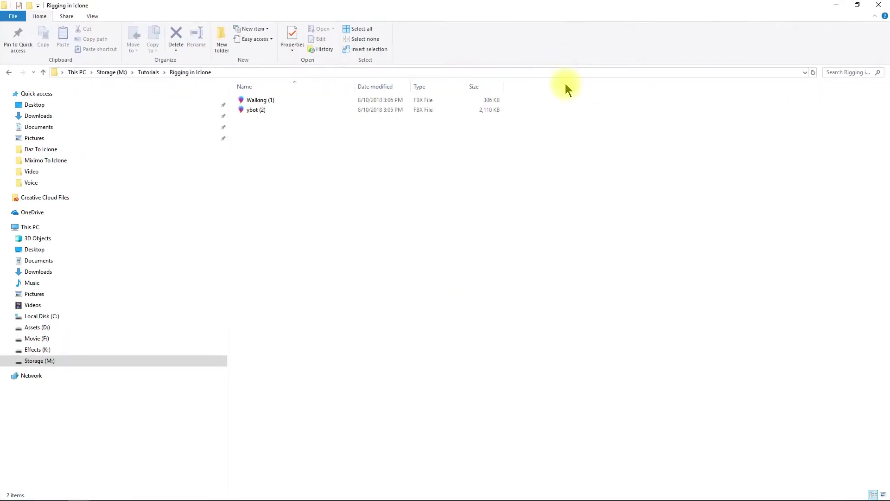
{"action": "left_click", "coordinate": [858, 5]}
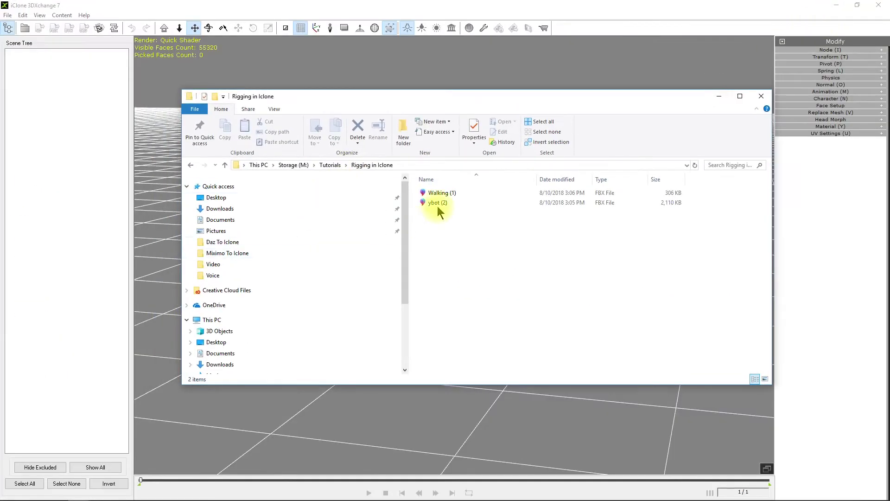
{"action": "left_click_drag", "start_coordinate": [435, 205], "coordinate": [308, 433]}
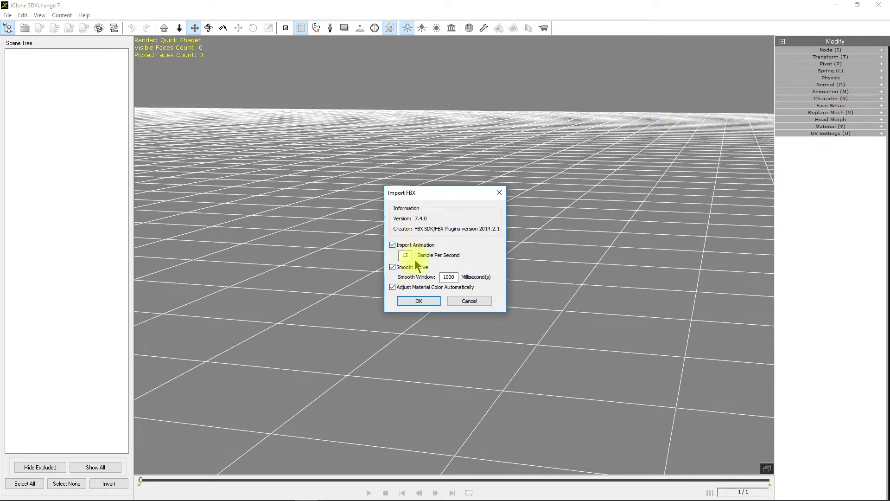
{"action": "left_click", "coordinate": [420, 302]}
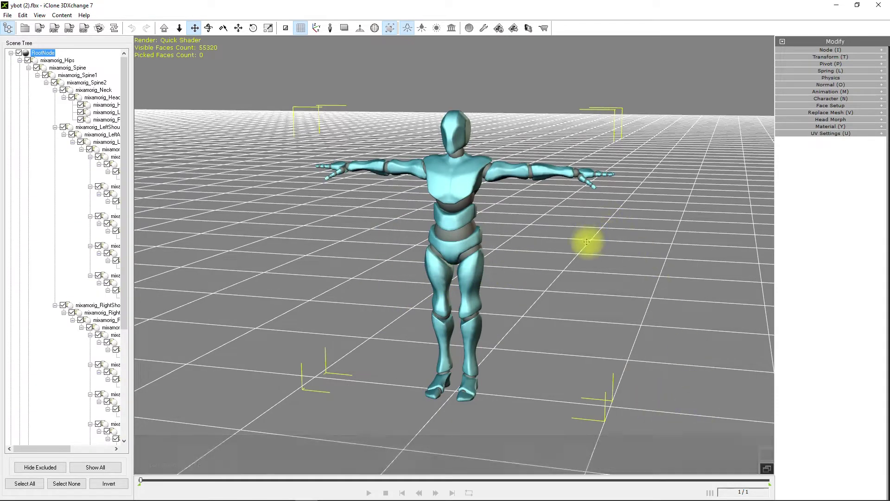
- Confirm the Y Bot import, expand Character setup, and choose Convert to Non-Standard
{"action": "scroll", "coordinate": [586, 240], "scroll_direction": "up", "scroll_amount": 3}
{"action": "right_click_drag", "start_coordinate": [677, 187], "coordinate": [694, 131]}
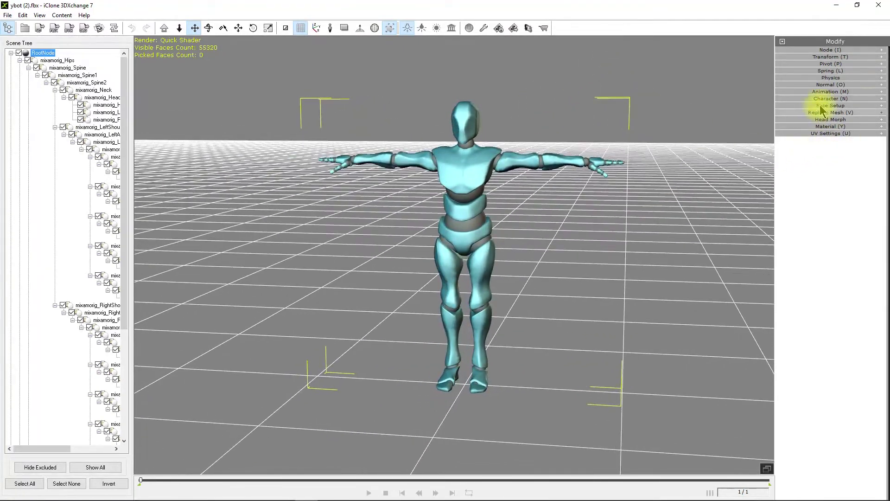
{"action": "left_click", "coordinate": [877, 99]}
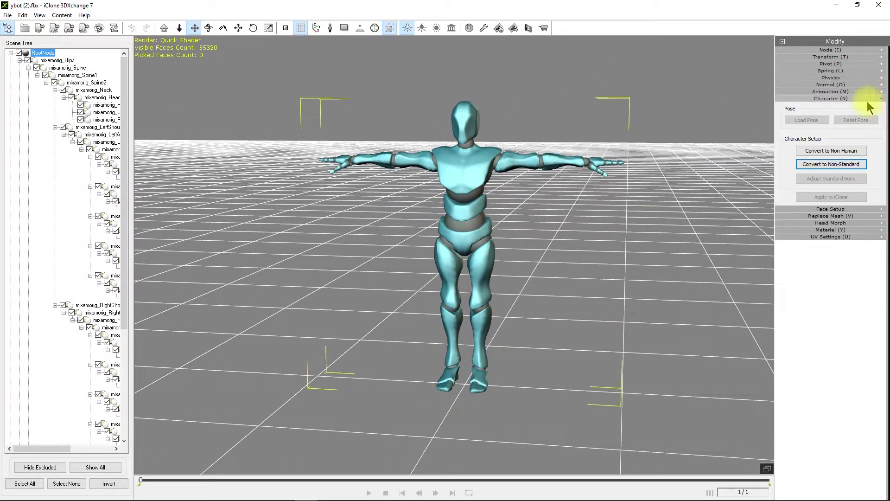
{"action": "left_click", "coordinate": [829, 165]}
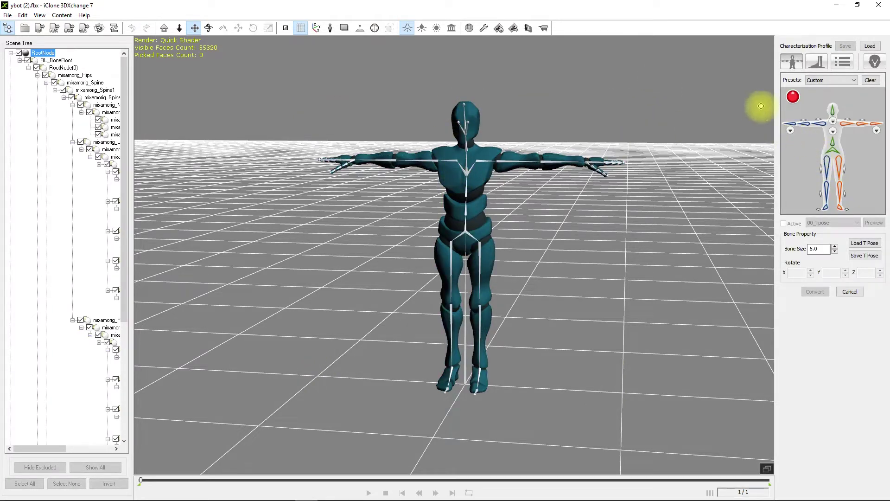
- Try the Maya Human-IK, Daz4 Genesis and 3ds Max Biped presets, then return to Custom
{"action": "left_click", "coordinate": [824, 82]}
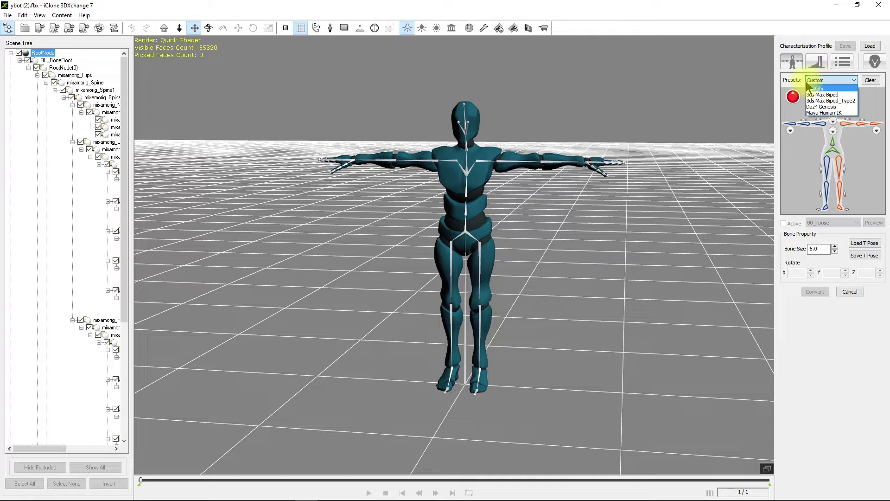
{"action": "left_click", "coordinate": [814, 113]}
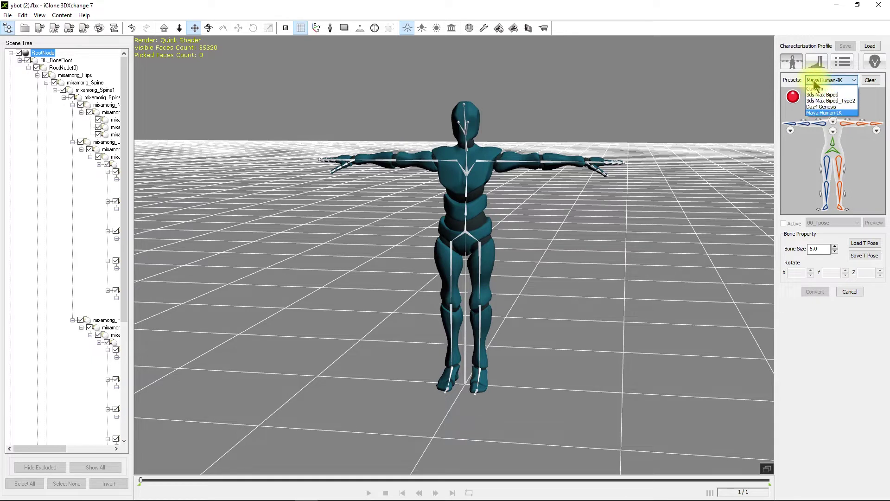
{"action": "left_click", "coordinate": [813, 108]}
{"action": "left_click", "coordinate": [819, 83]}
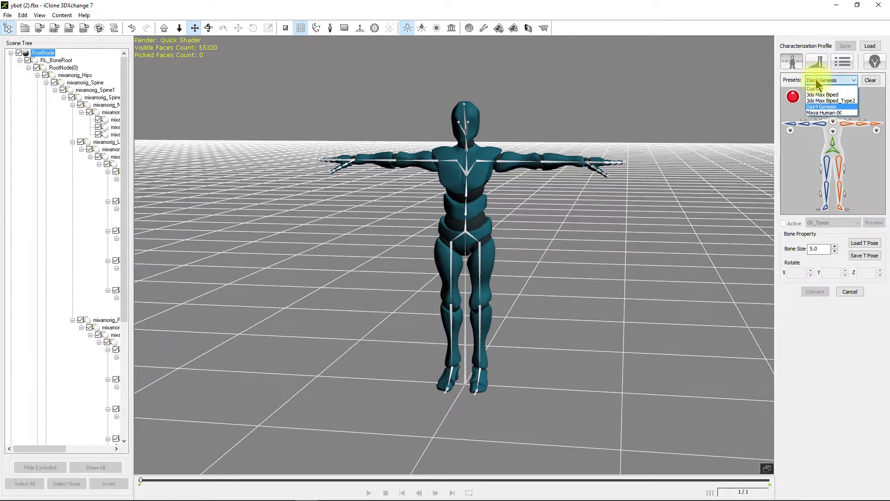
{"action": "left_click", "coordinate": [814, 95]}
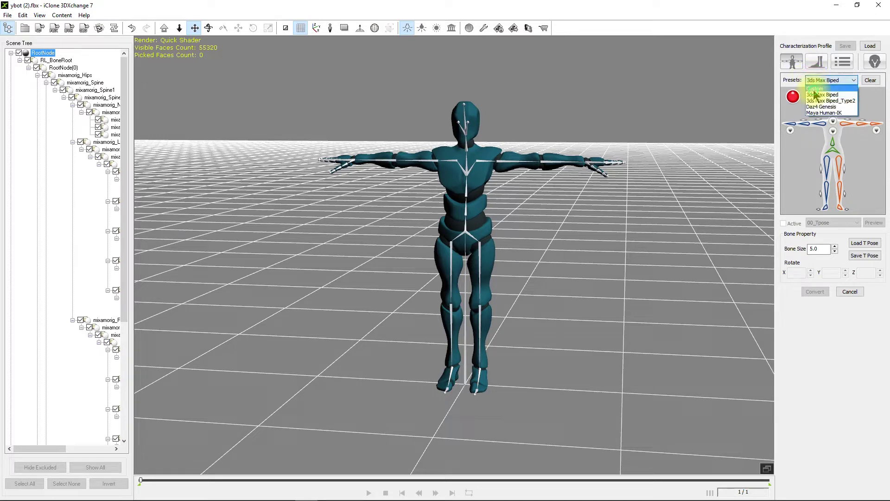
{"action": "left_click", "coordinate": [815, 89]}
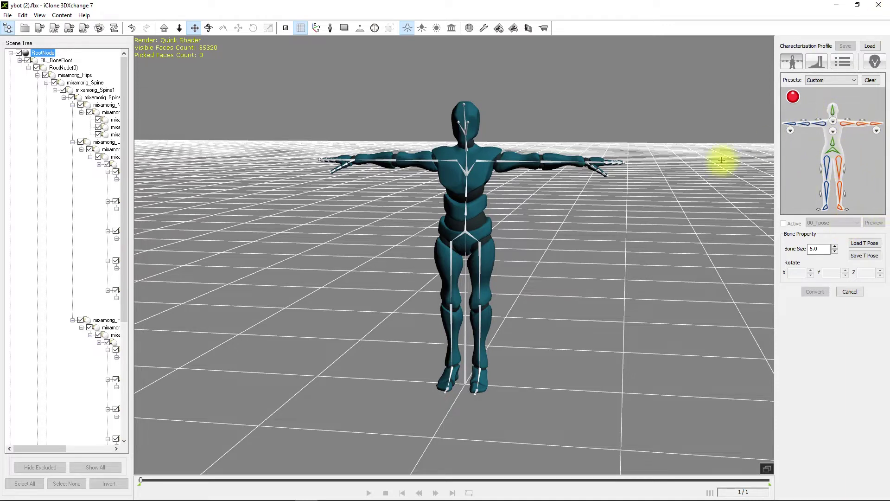
{"action": "mouse_move", "coordinate": [536, 215]}
{"action": "right_mouse_down"}
{"action": "mouse_move", "coordinate": [533, 222]}
{"action": "mouse_move", "coordinate": [519, 211]}
{"action": "mouse_move", "coordinate": [541, 171]}
{"action": "mouse_move", "coordinate": [557, 165]}
{"action": "mouse_move", "coordinate": [563, 183]}
{"action": "mouse_move", "coordinate": [531, 201]}
{"action": "right_mouse_up"}
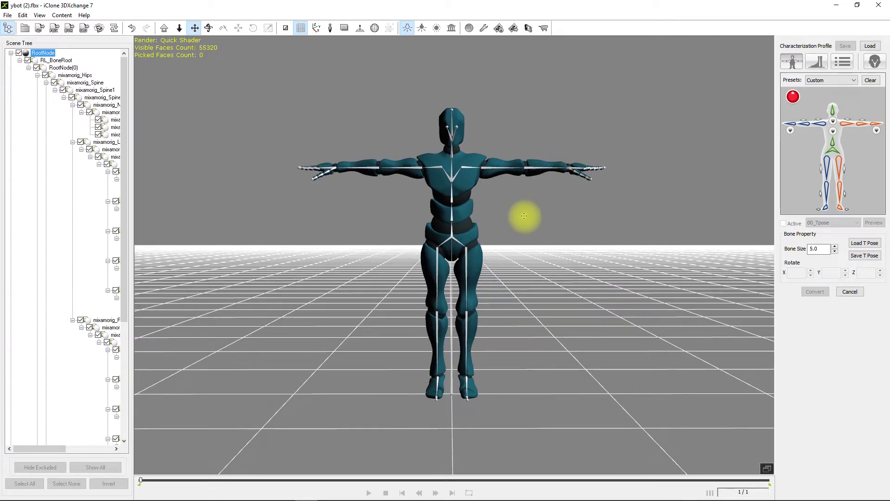
- Map the Y Bot's Hips and lower Spine bones in the characterization profile
{"action": "scroll", "coordinate": [524, 216], "scroll_direction": "up", "scroll_amount": 6}
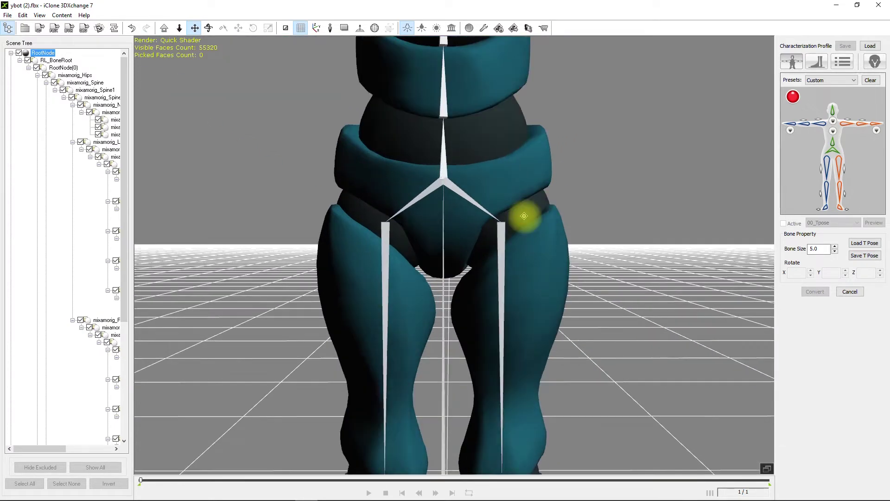
{"action": "scroll", "coordinate": [524, 216], "scroll_direction": "down", "scroll_amount": 3}
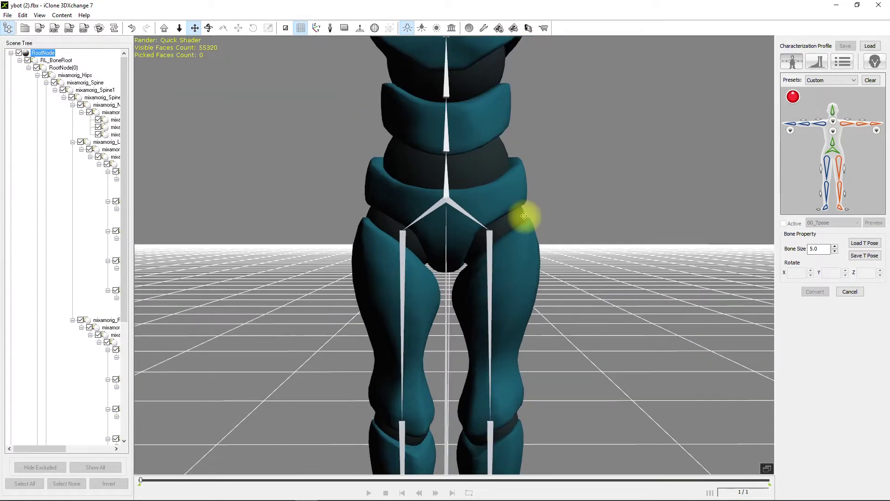
{"action": "middle_click_drag", "start_coordinate": [541, 147], "coordinate": [566, 278]}
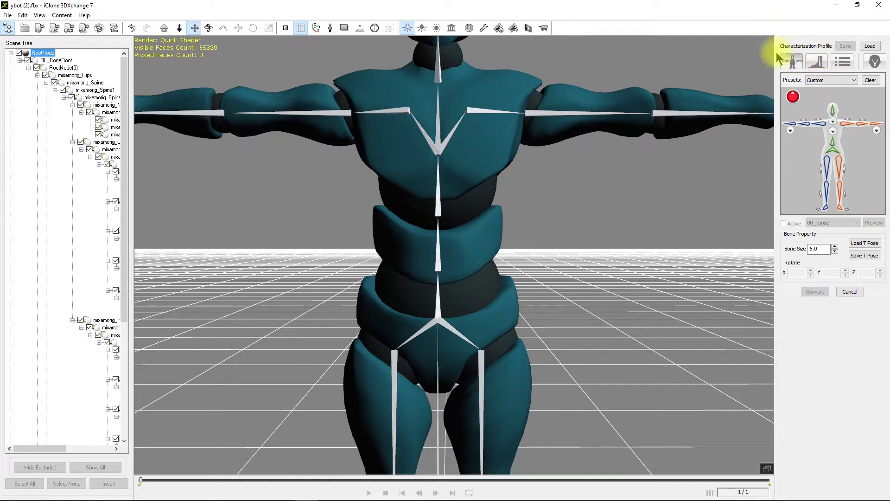
{"action": "left_click", "coordinate": [838, 155]}
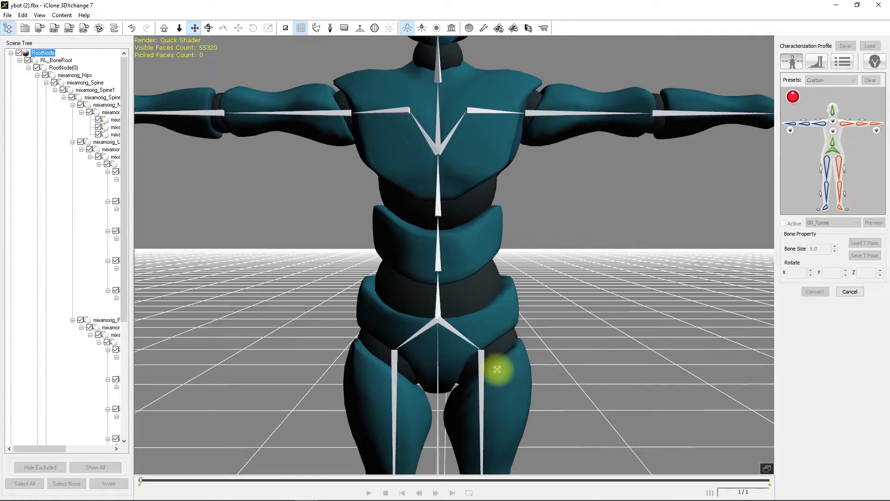
{"action": "left_click", "coordinate": [439, 319]}
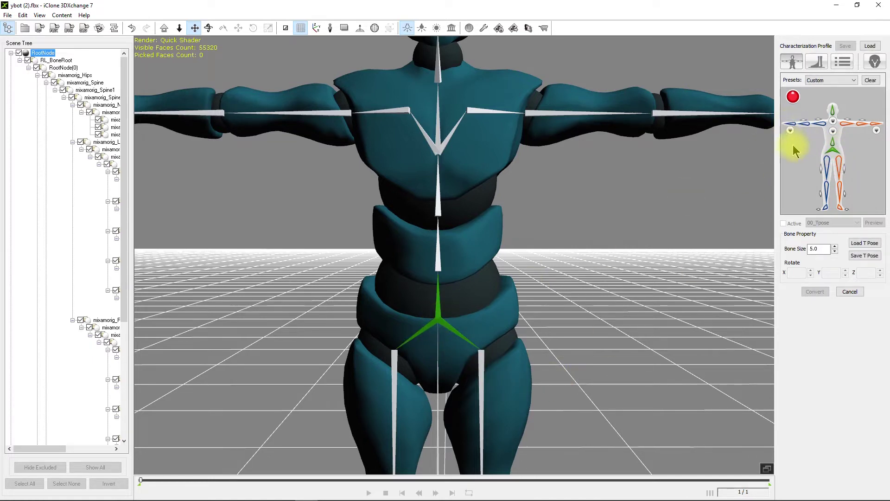
{"action": "left_click", "coordinate": [835, 147]}
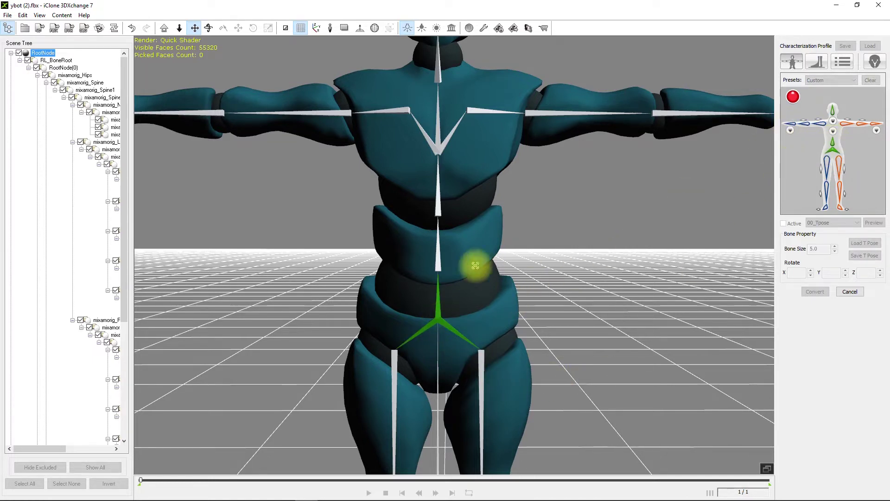
{"action": "left_click", "coordinate": [439, 262]}
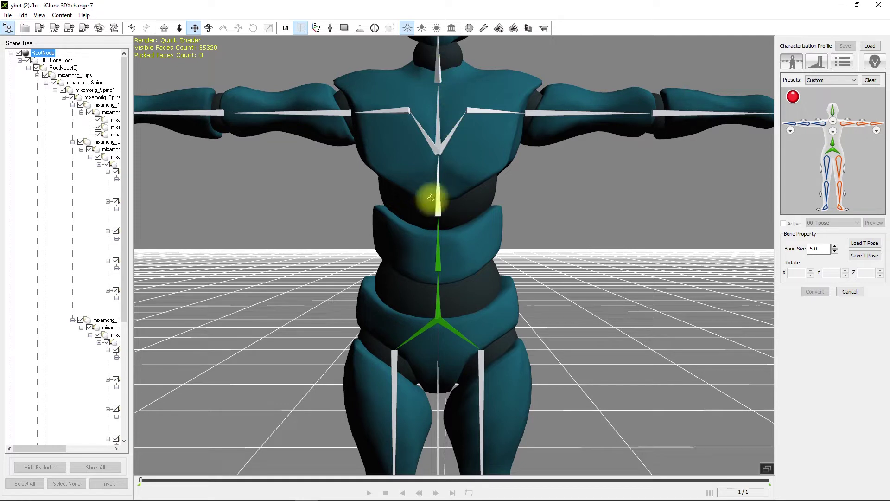
- Map the next spine bone, the chest, and both collarbones on the detailed spine page
{"action": "left_click", "coordinate": [834, 135]}
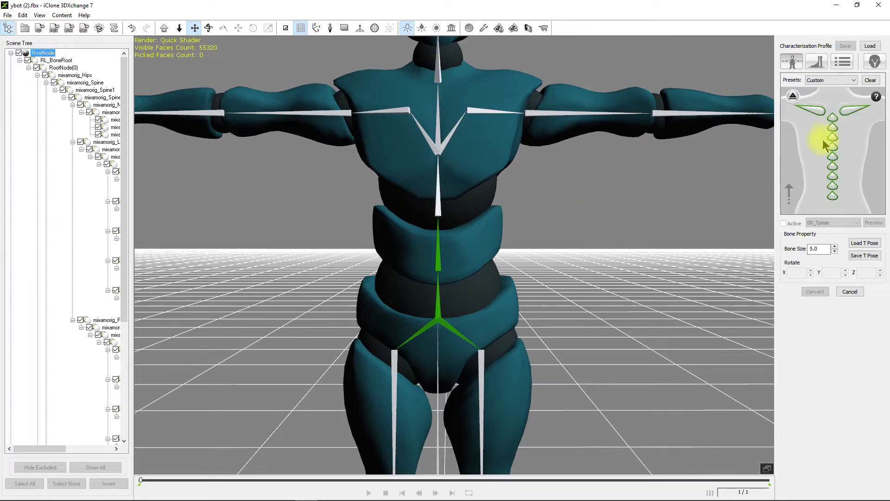
{"action": "left_click", "coordinate": [833, 195]}
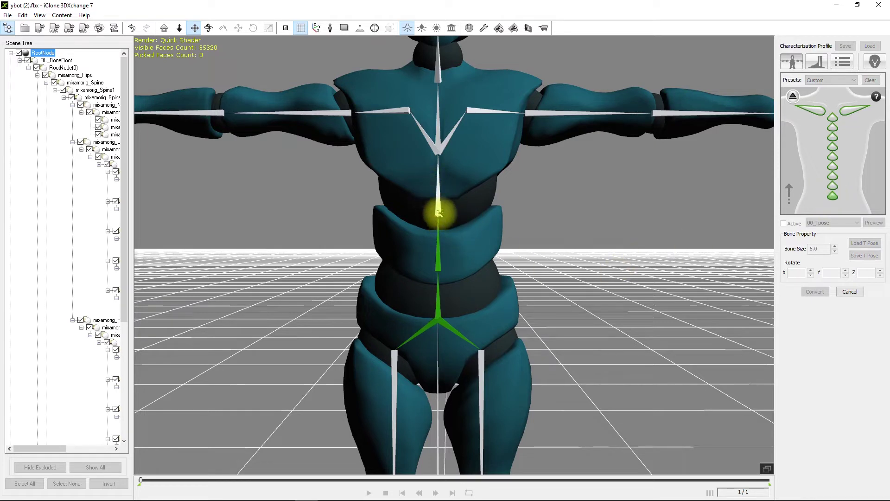
{"action": "left_click", "coordinate": [439, 210]}
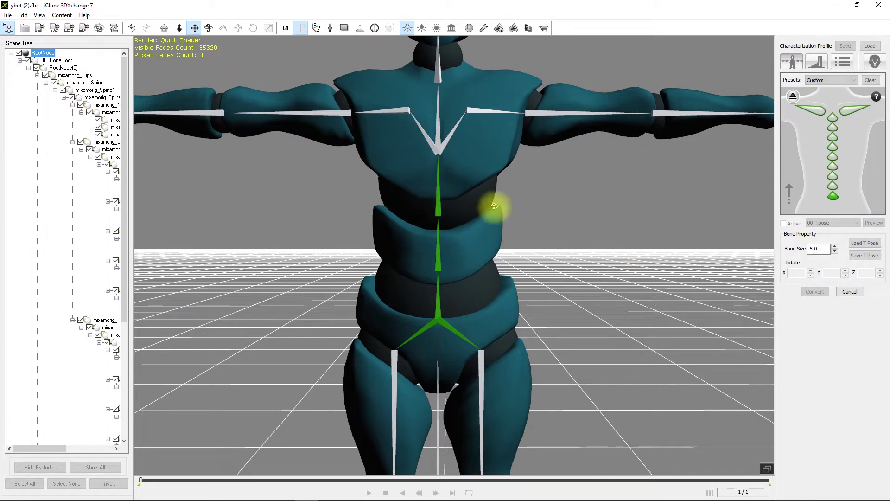
{"action": "left_click", "coordinate": [833, 188]}
{"action": "left_click", "coordinate": [433, 143]}
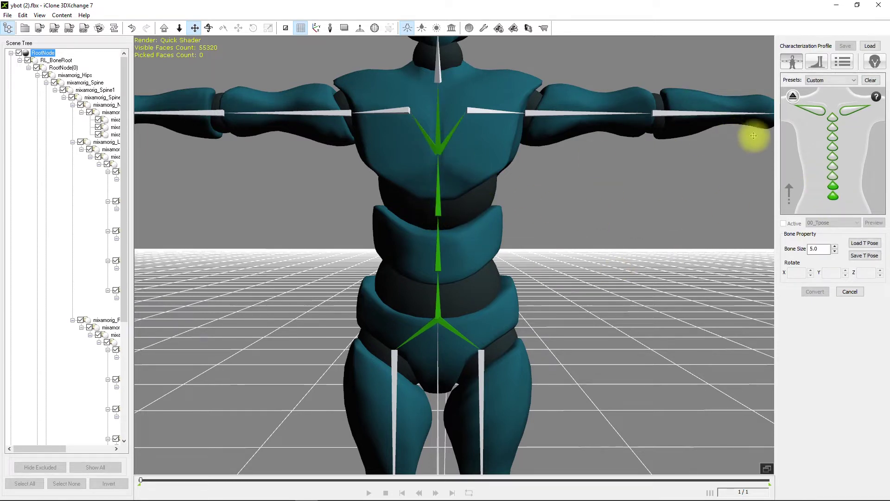
{"action": "left_click", "coordinate": [817, 113]}
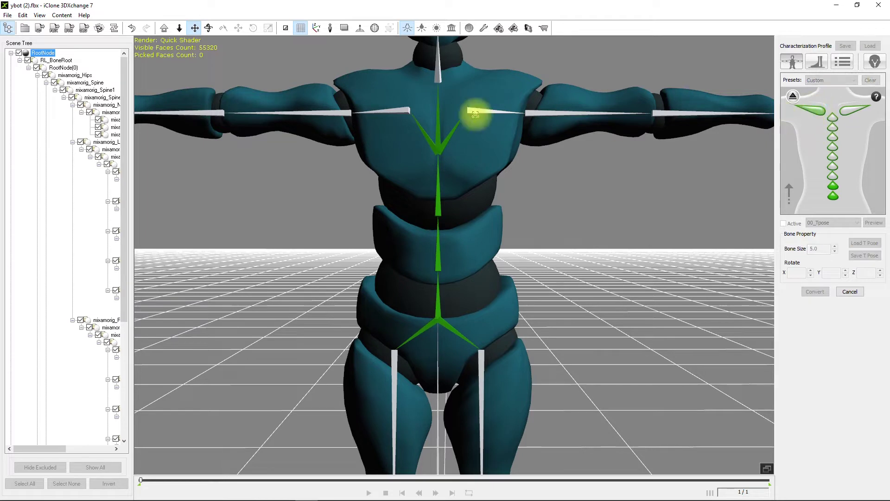
{"action": "left_click", "coordinate": [391, 112]}
{"action": "left_click", "coordinate": [842, 114]}
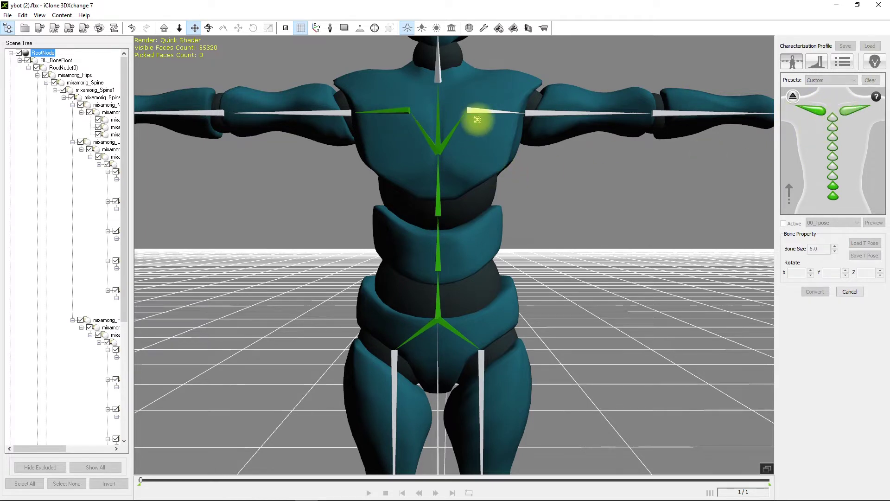
{"action": "left_click", "coordinate": [478, 116]}
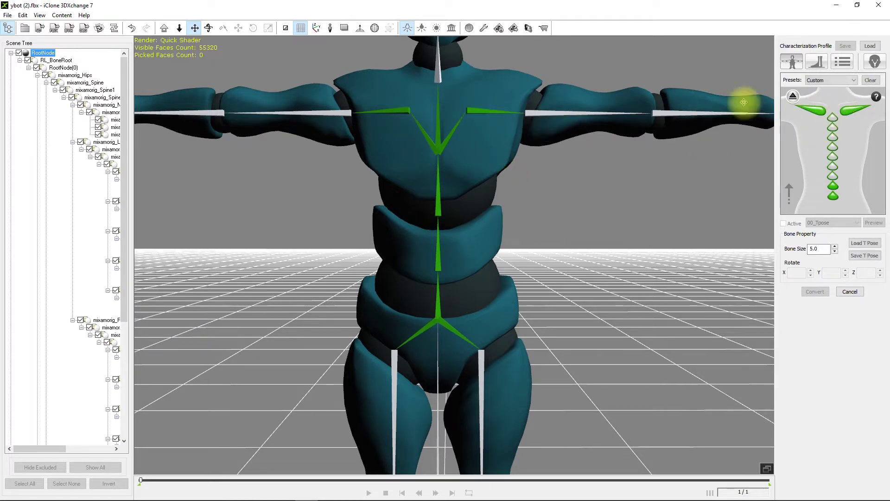
- Map the neck bone and the head bone
{"action": "left_click", "coordinate": [793, 98]}
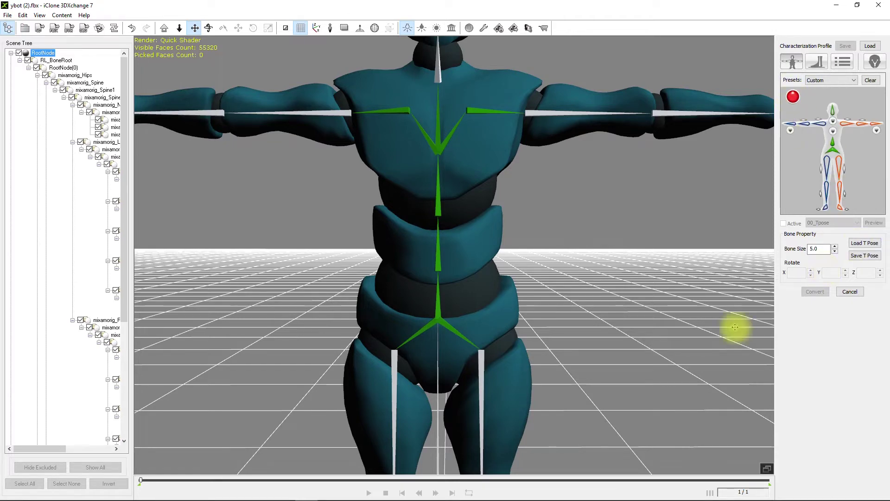
{"action": "middle_click_drag", "start_coordinate": [467, 124], "coordinate": [495, 278]}
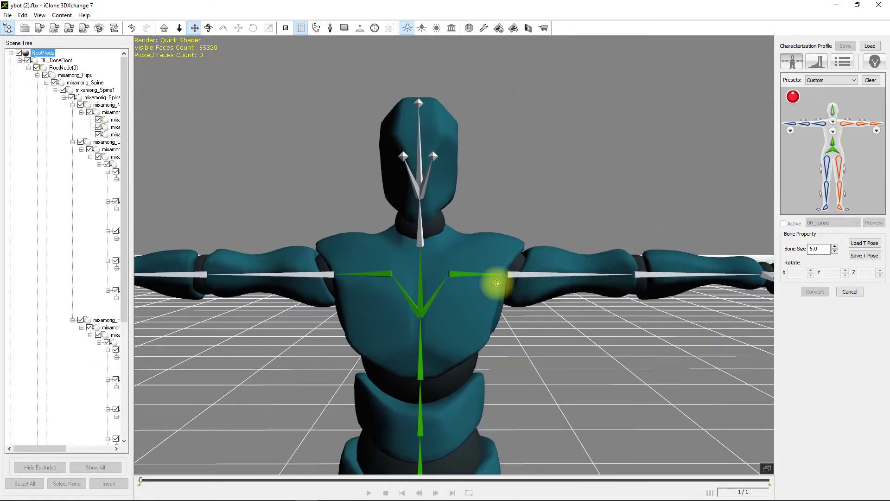
{"action": "left_click", "coordinate": [834, 124]}
{"action": "left_click", "coordinate": [831, 194]}
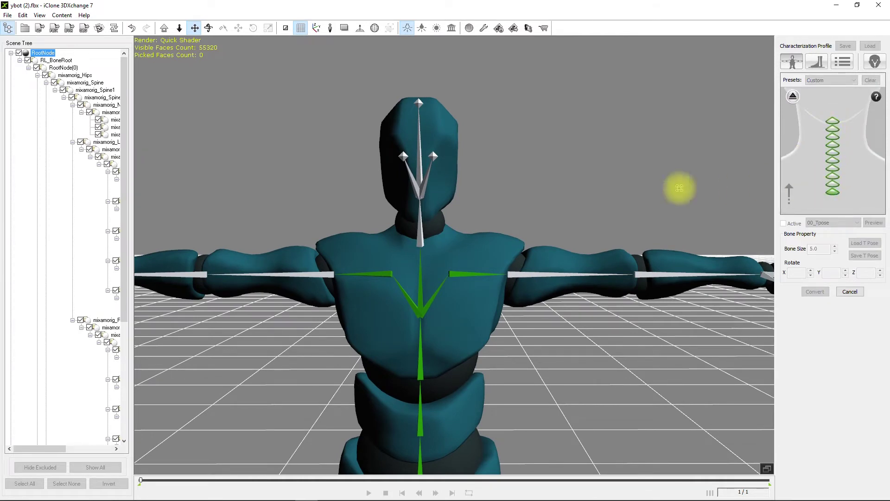
{"action": "left_click", "coordinate": [421, 239]}
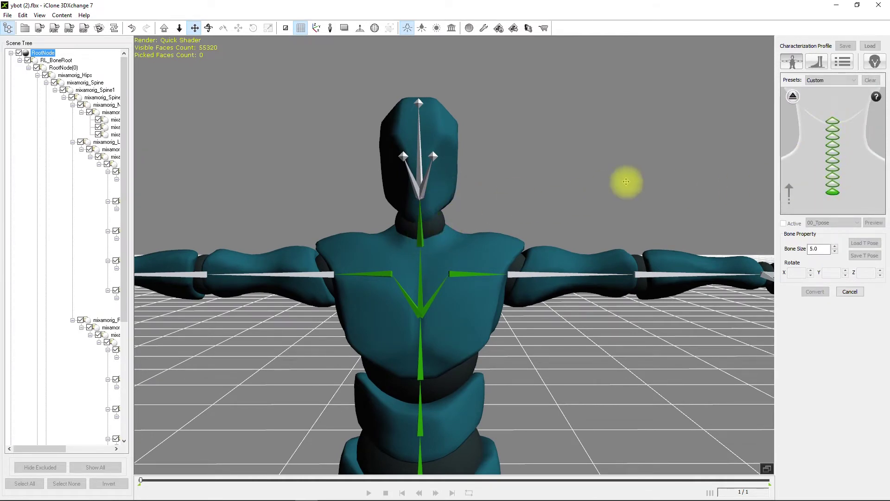
{"action": "left_click", "coordinate": [793, 96]}
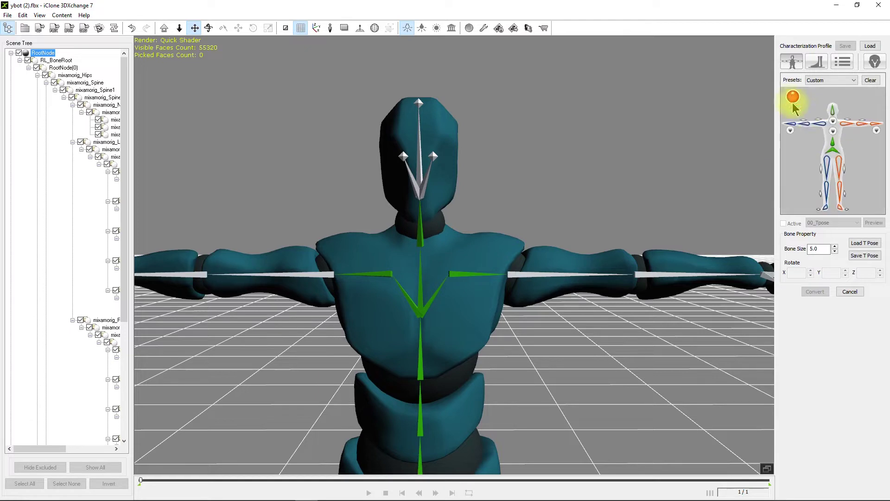
{"action": "left_click", "coordinate": [833, 111]}
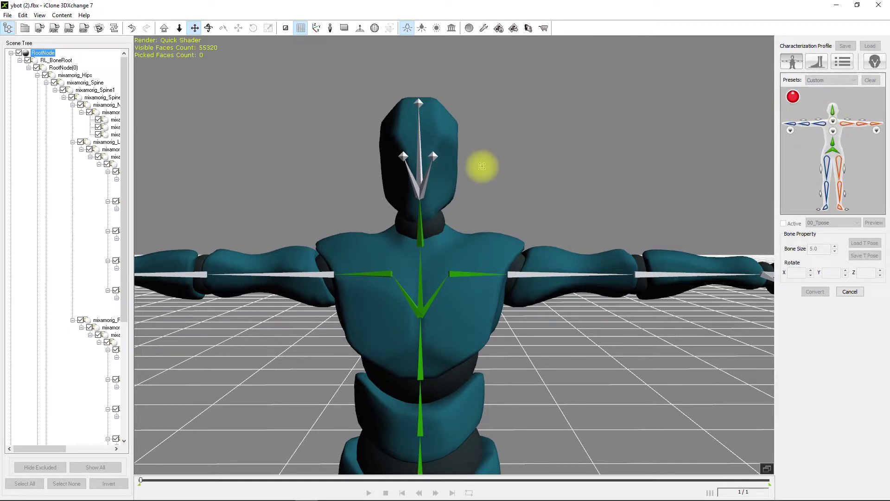
{"action": "left_click", "coordinate": [424, 190]}
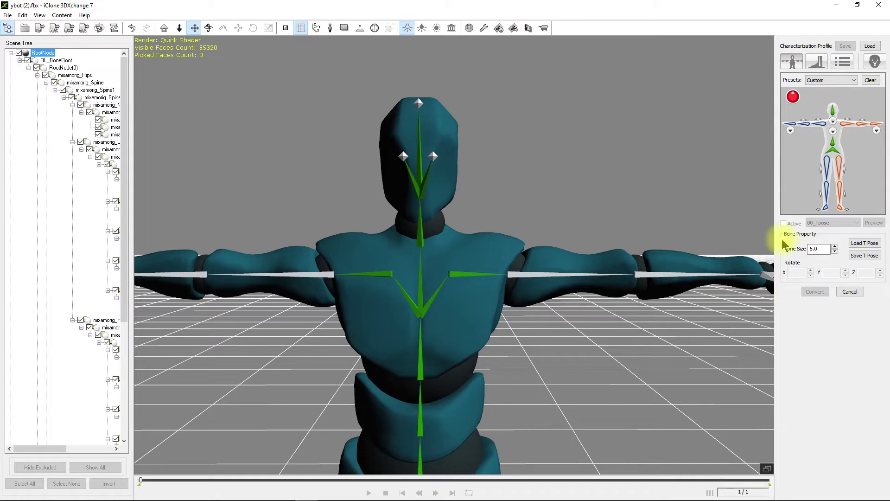
{"action": "scroll", "coordinate": [579, 262], "scroll_direction": "down", "scroll_amount": 6}
{"action": "right_click_drag", "start_coordinate": [441, 308], "coordinate": [437, 117]}
- Map the right thigh, shin and foot bones
{"action": "scroll", "coordinate": [461, 219], "scroll_direction": "up", "scroll_amount": 5}
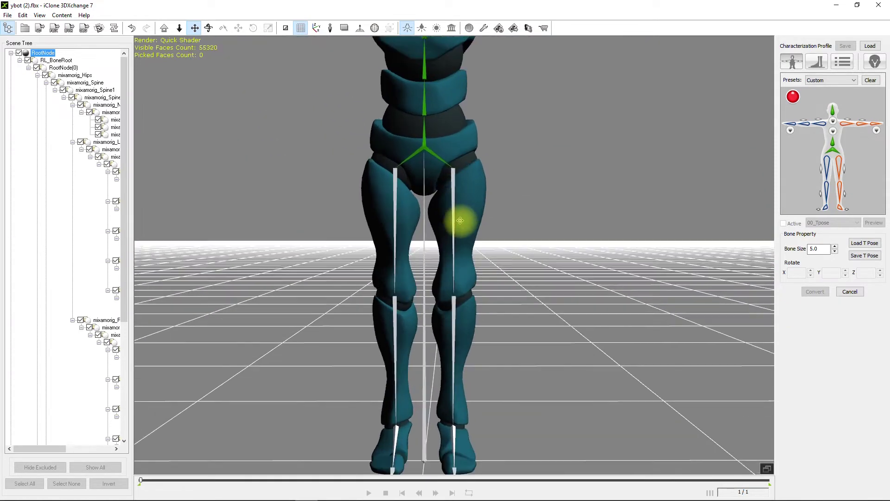
{"action": "right_click_drag", "start_coordinate": [477, 242], "coordinate": [557, 191]}
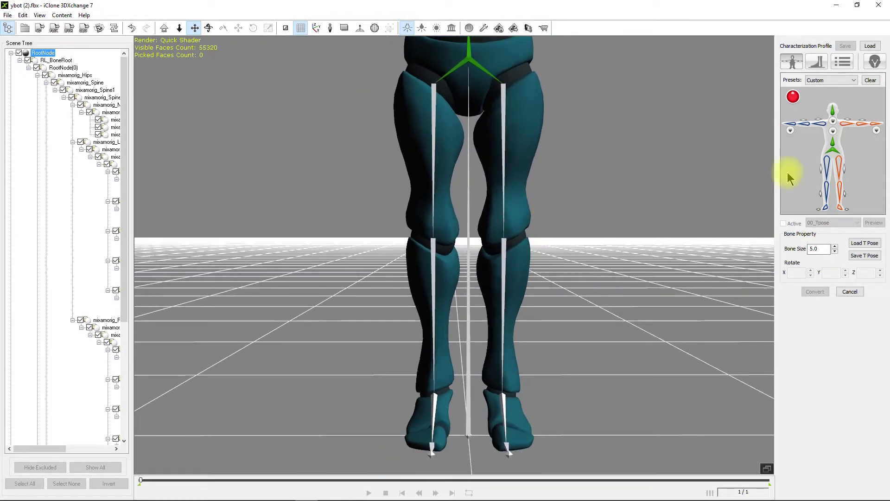
{"action": "left_click", "coordinate": [830, 166]}
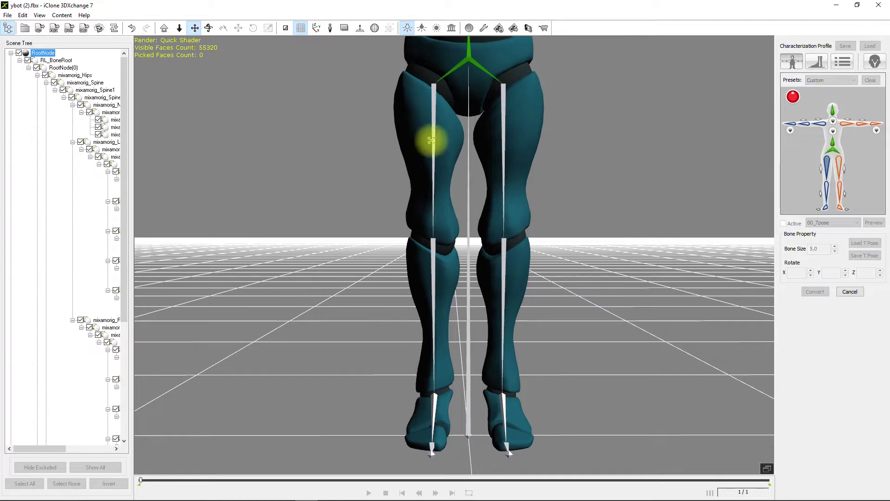
{"action": "left_click", "coordinate": [827, 188]}
{"action": "left_click", "coordinate": [435, 273]}
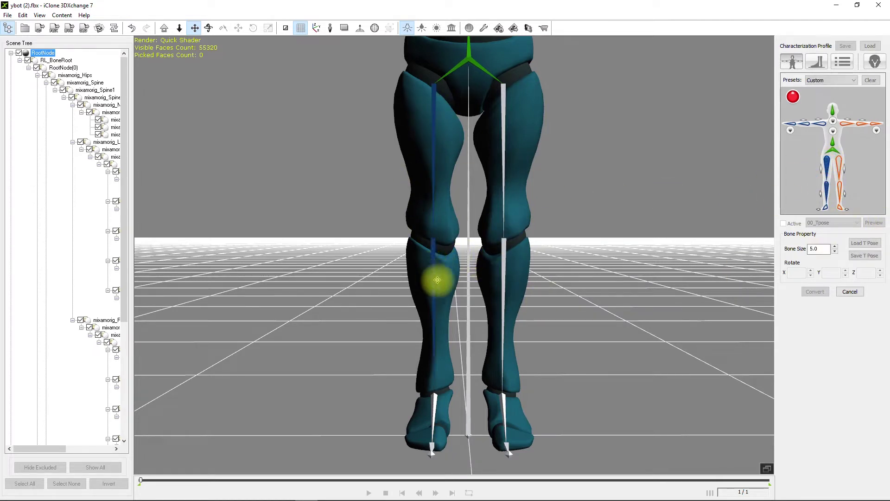
{"action": "left_click", "coordinate": [827, 210]}
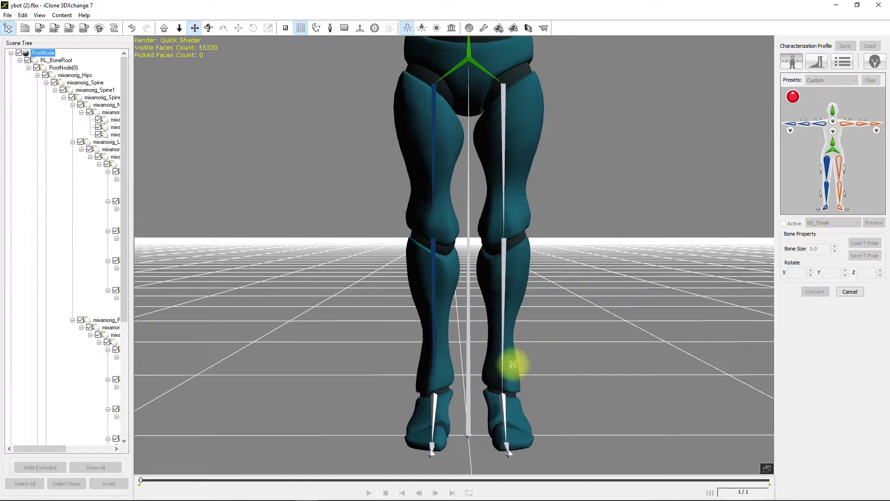
{"action": "left_click", "coordinate": [427, 406]}
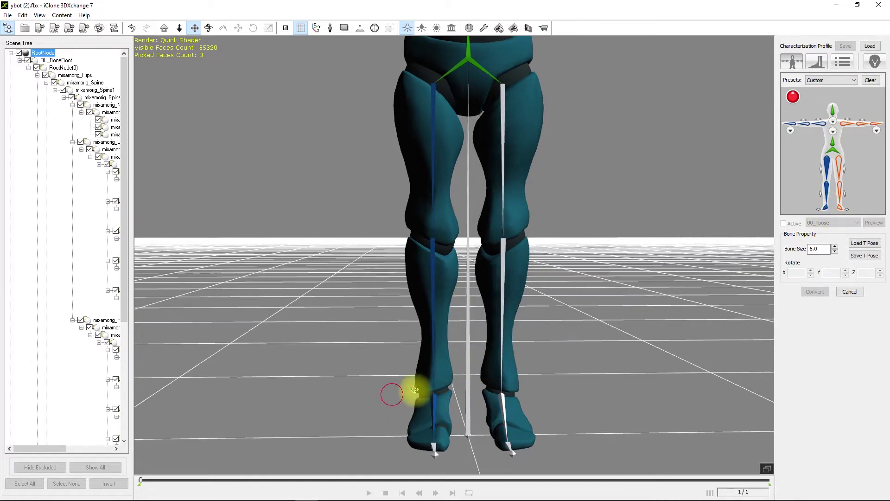
{"action": "right_click_drag", "start_coordinate": [414, 387], "coordinate": [500, 397]}
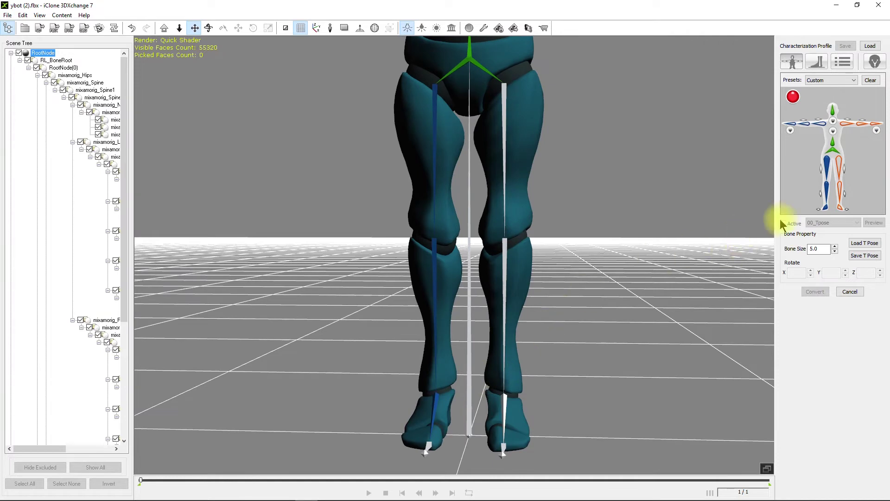
- Map the left thigh, shin and foot bones
{"action": "left_click", "coordinate": [843, 168]}
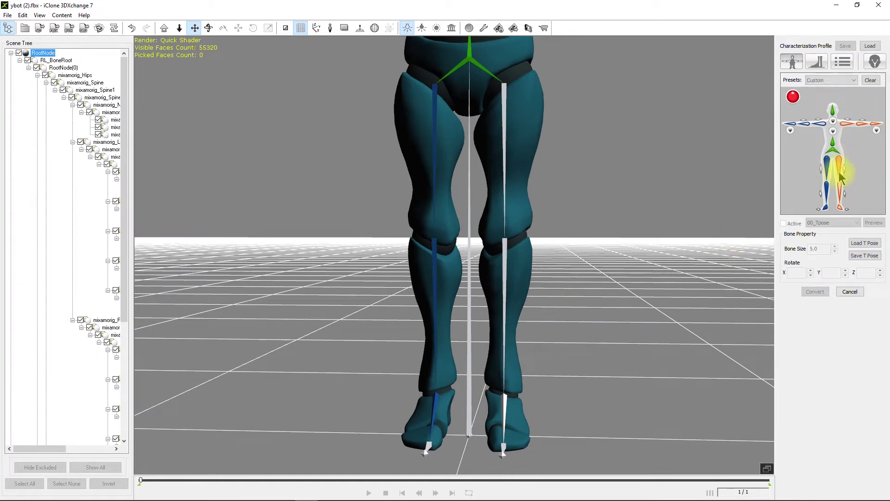
{"action": "left_click", "coordinate": [506, 106]}
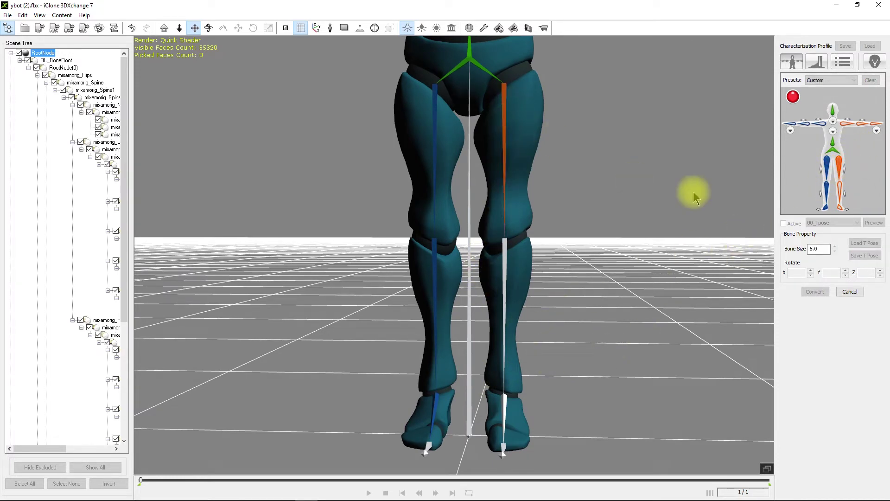
{"action": "left_click", "coordinate": [840, 194]}
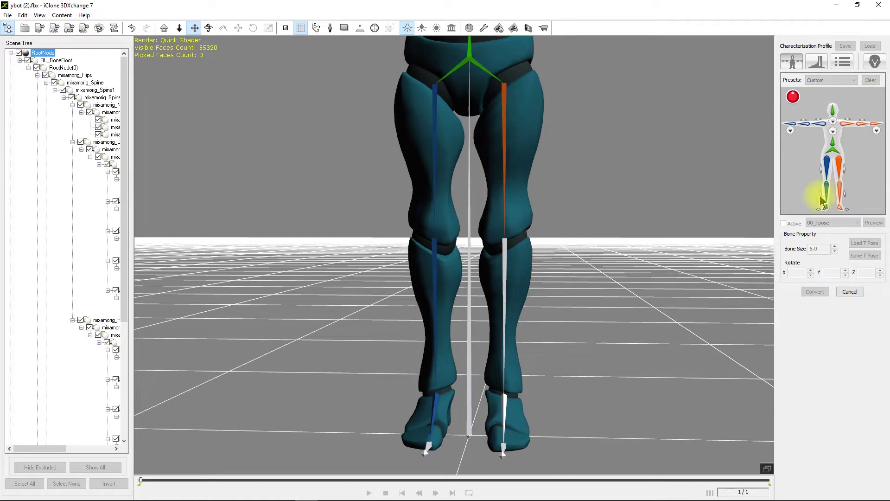
{"action": "left_click", "coordinate": [504, 260]}
{"action": "left_click", "coordinate": [840, 207]}
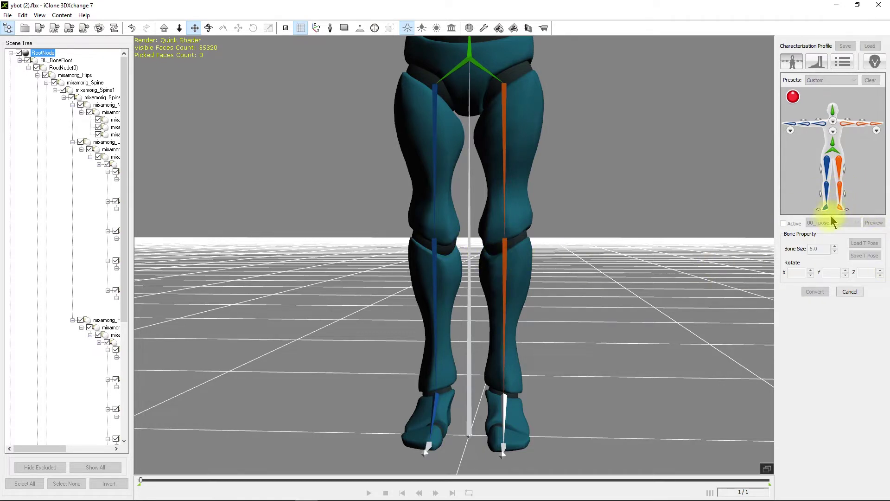
{"action": "left_click", "coordinate": [502, 399]}
{"action": "scroll", "coordinate": [591, 171], "scroll_direction": "down", "scroll_amount": 5}
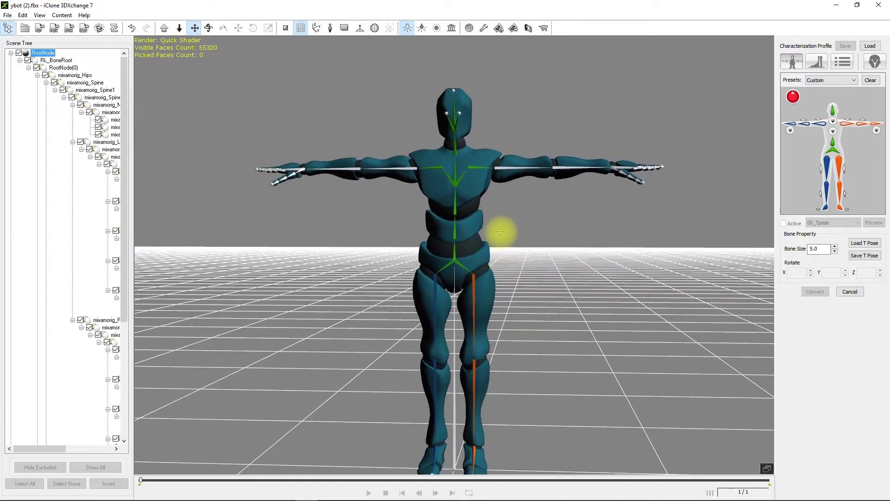
- Map the Y Bot's left upper arm, forearm and hand bones
{"action": "scroll", "coordinate": [501, 231], "scroll_direction": "up", "scroll_amount": 8}
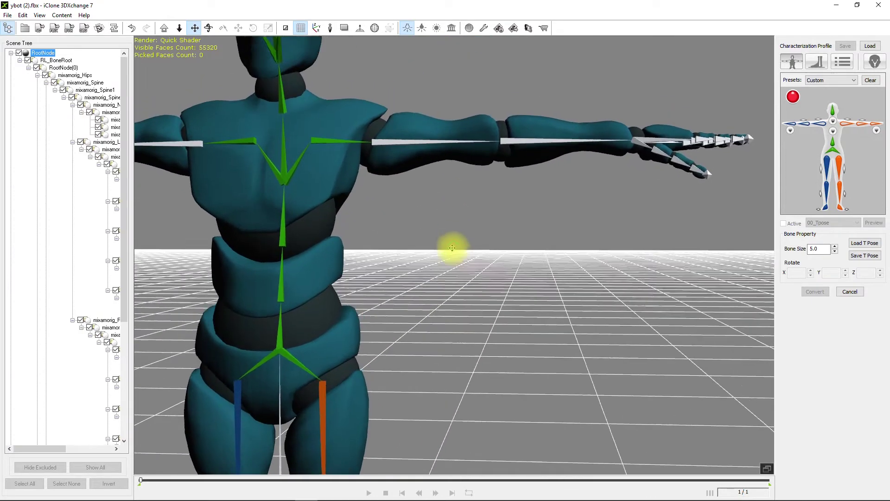
{"action": "left_click_drag", "start_coordinate": [452, 248], "coordinate": [473, 268]}
{"action": "left_click", "coordinate": [855, 130]}
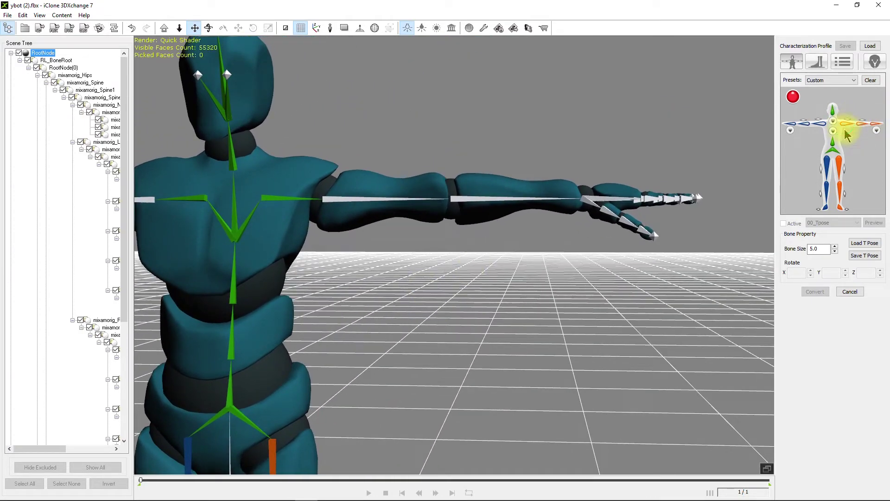
{"action": "left_click", "coordinate": [344, 199]}
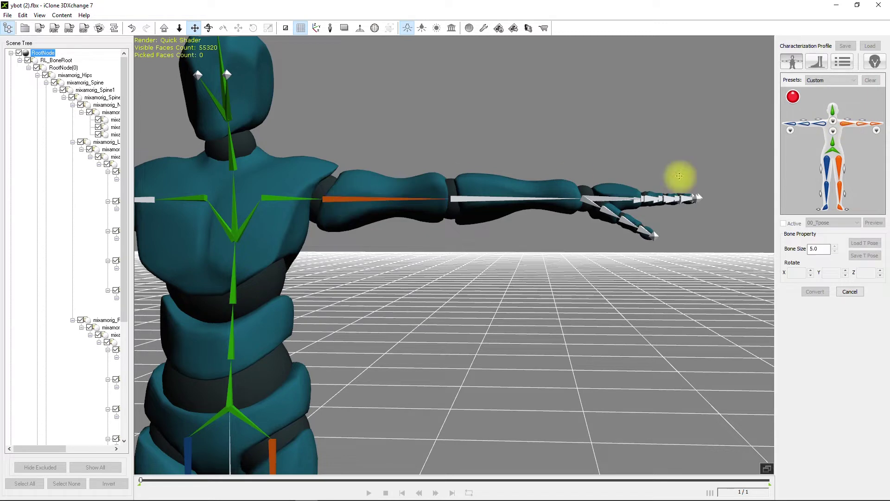
{"action": "left_click", "coordinate": [861, 129]}
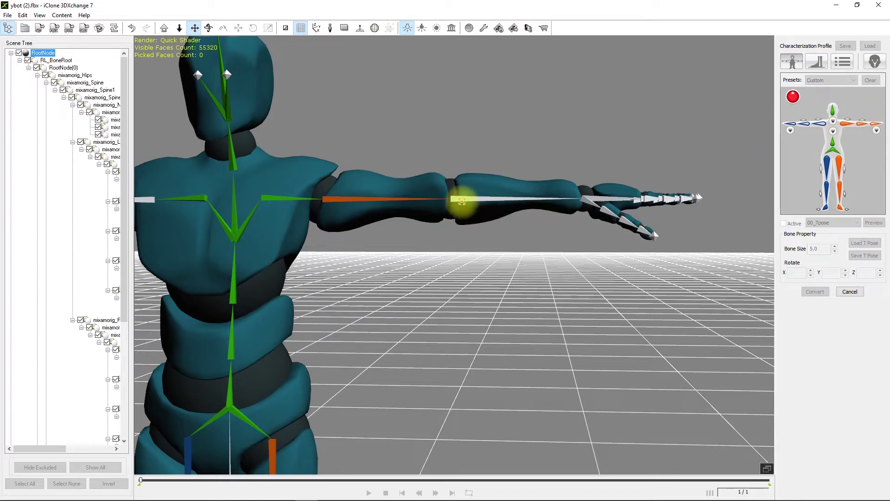
{"action": "left_click", "coordinate": [511, 199]}
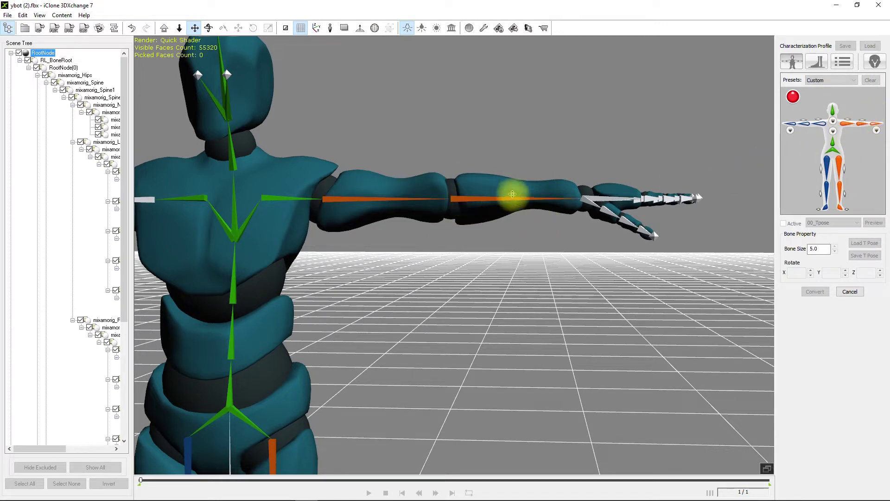
{"action": "left_click", "coordinate": [878, 128]}
{"action": "left_click", "coordinate": [593, 200]}
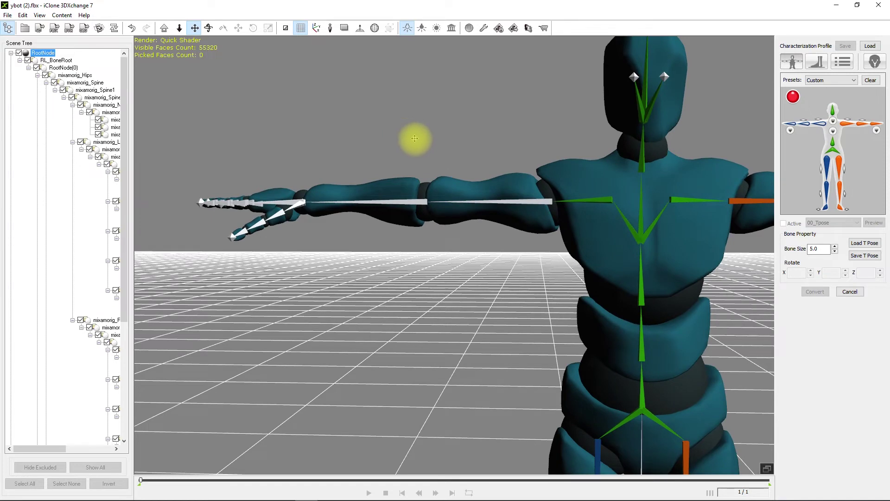
- Map the Y Bot's right upper arm, forearm and hand bones
{"action": "left_click", "coordinate": [823, 129]}
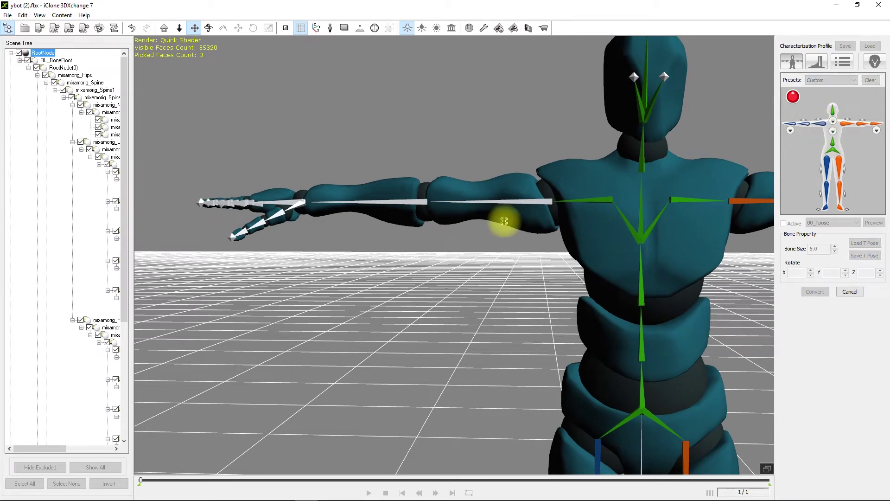
{"action": "left_click", "coordinate": [535, 203]}
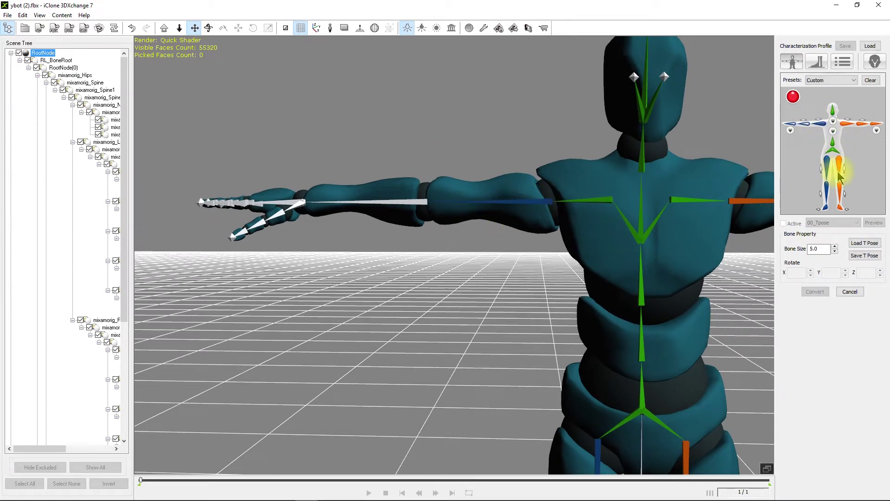
{"action": "left_click", "coordinate": [807, 129]}
{"action": "left_click", "coordinate": [391, 201]}
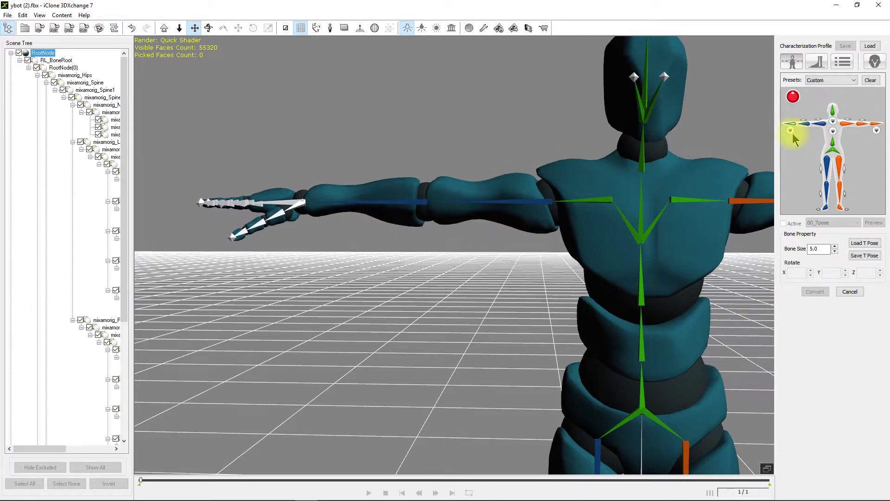
{"action": "left_click", "coordinate": [792, 126]}
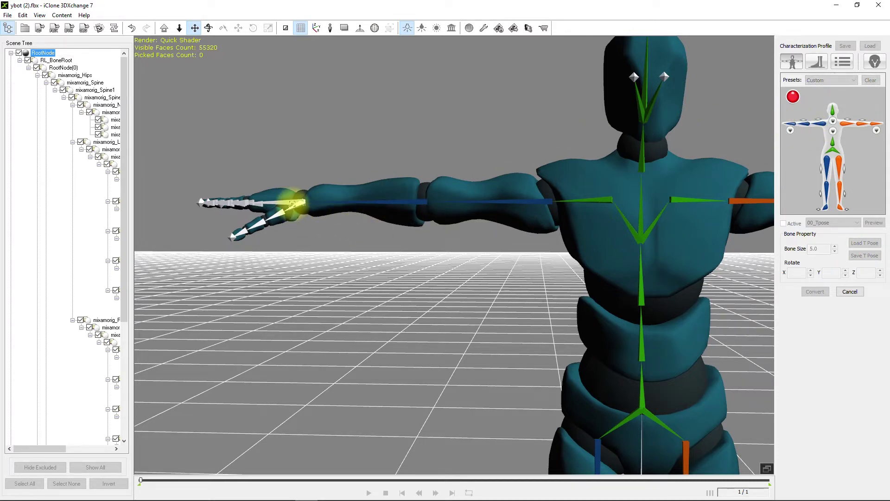
{"action": "left_click", "coordinate": [292, 204]}
{"action": "scroll", "coordinate": [538, 151], "scroll_direction": "down", "scroll_amount": 6}
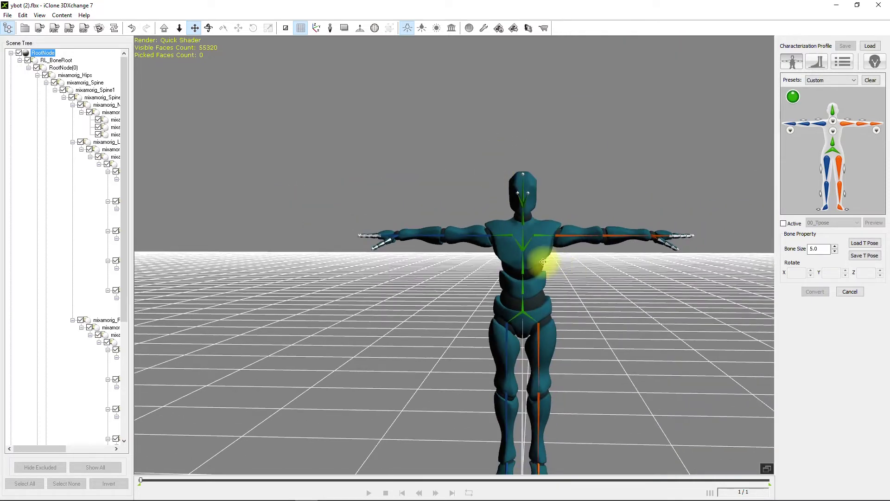
{"action": "scroll", "coordinate": [540, 262], "scroll_direction": "up", "scroll_amount": 3}
- Bring up the left hand's finger mapping and turn the view to face its palm
{"action": "right_click_drag", "start_coordinate": [575, 217], "coordinate": [527, 62]}
{"action": "right_click_drag", "start_coordinate": [557, 313], "coordinate": [585, 258]}
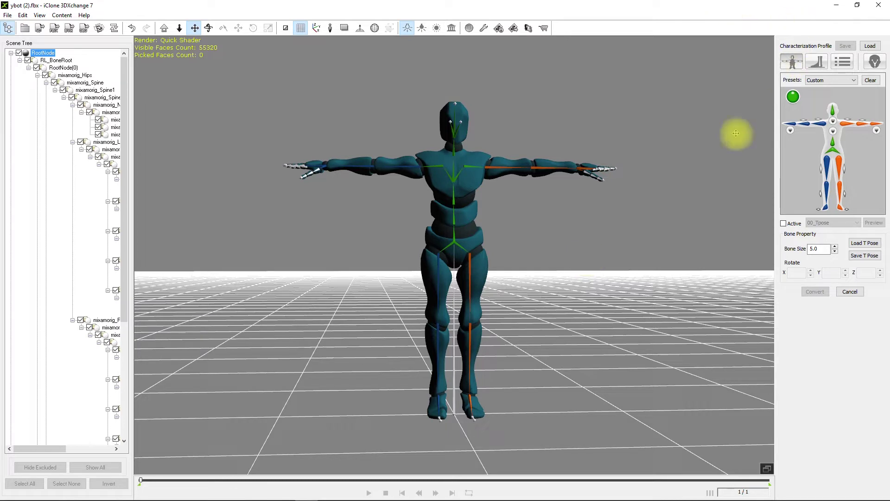
{"action": "left_click", "coordinate": [878, 133]}
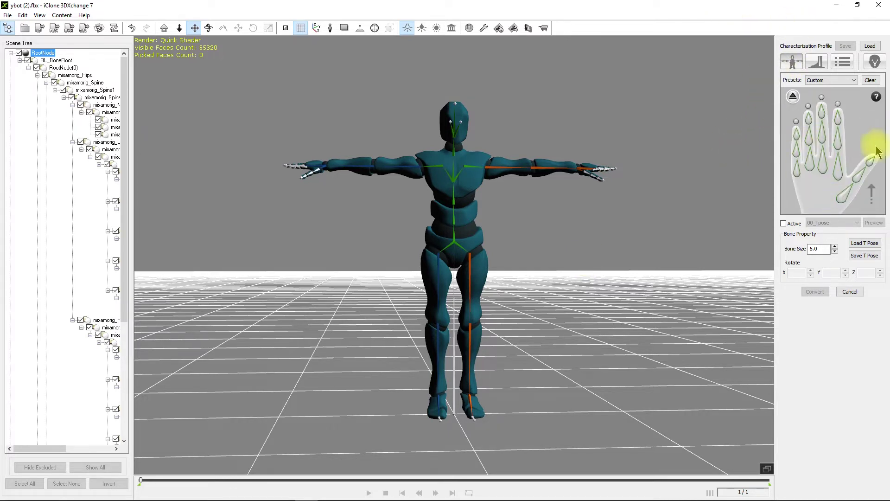
{"action": "right_click_drag", "start_coordinate": [531, 83], "coordinate": [332, 366]}
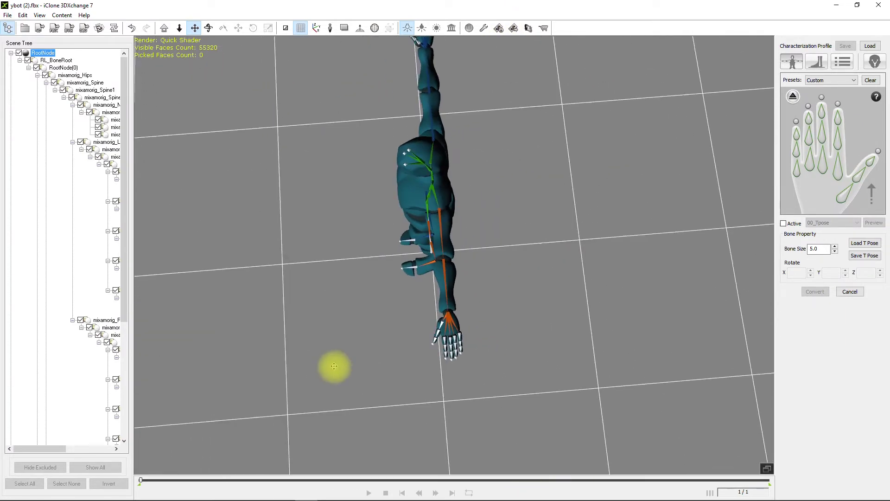
{"action": "scroll", "coordinate": [491, 286], "scroll_direction": "up", "scroll_amount": 5}
{"action": "scroll", "coordinate": [493, 291], "scroll_direction": "down", "scroll_amount": 5}
{"action": "right_click_drag", "start_coordinate": [566, 131], "coordinate": [548, 109]}
{"action": "scroll", "coordinate": [522, 204], "scroll_direction": "up", "scroll_amount": 5}
{"action": "scroll", "coordinate": [522, 204], "scroll_direction": "down", "scroll_amount": 5}
{"action": "scroll", "coordinate": [548, 135], "scroll_direction": "up", "scroll_amount": 5}
{"action": "scroll", "coordinate": [642, 189], "scroll_direction": "down", "scroll_amount": 5}
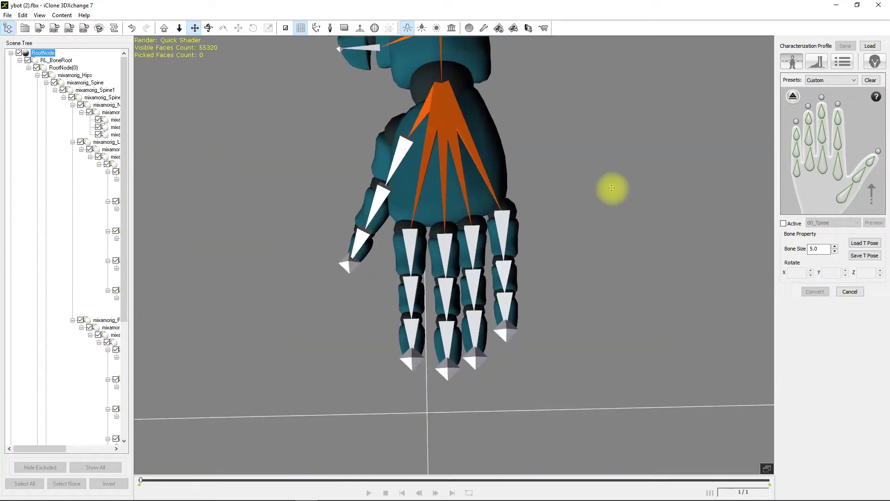
{"action": "right_click_drag", "start_coordinate": [610, 244], "coordinate": [601, 184]}
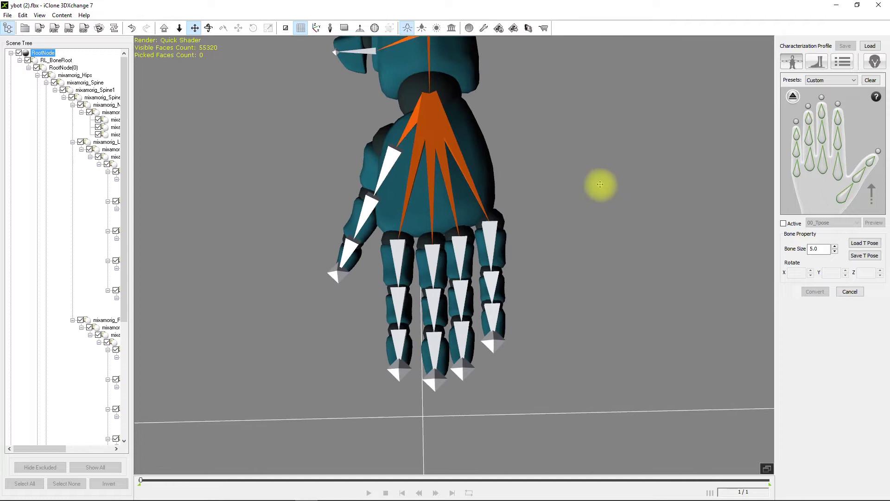
- Map the four left thumb joints to the Y Bot's thumb bones
{"action": "left_click", "coordinate": [844, 202]}
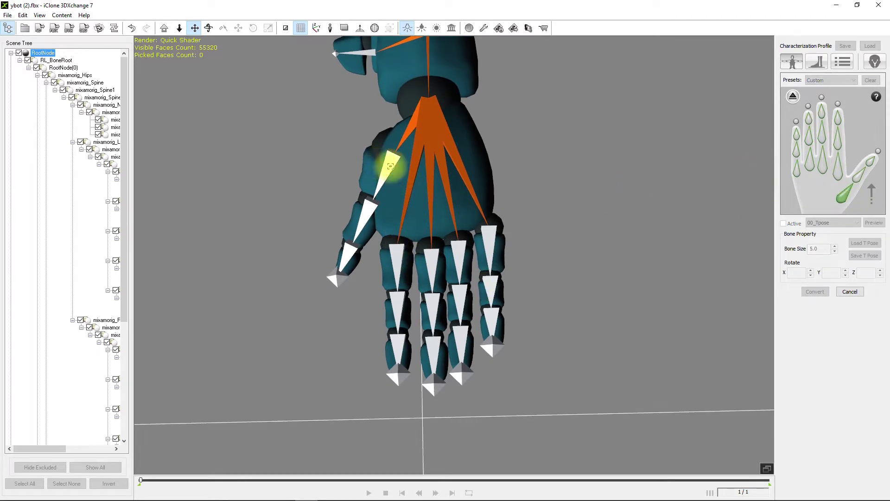
{"action": "left_click", "coordinate": [389, 168]}
{"action": "left_click", "coordinate": [858, 182]}
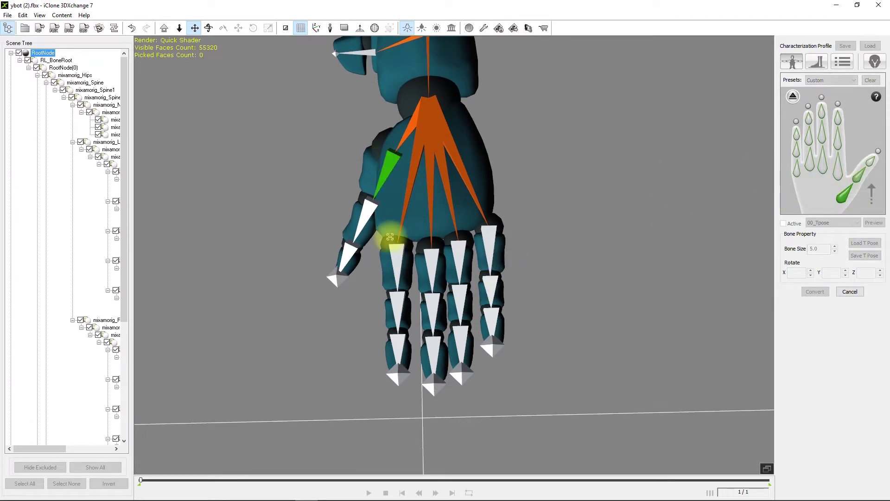
{"action": "left_click", "coordinate": [371, 215]}
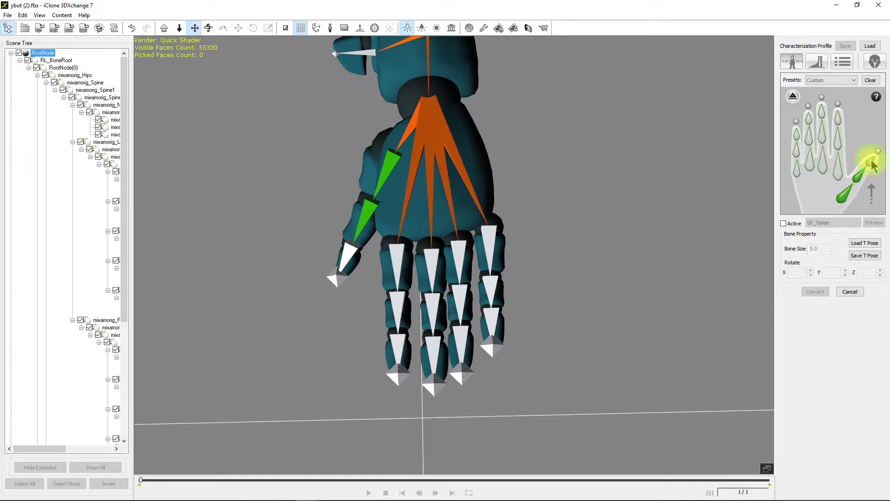
{"action": "left_click", "coordinate": [872, 165]}
{"action": "left_click", "coordinate": [348, 256]}
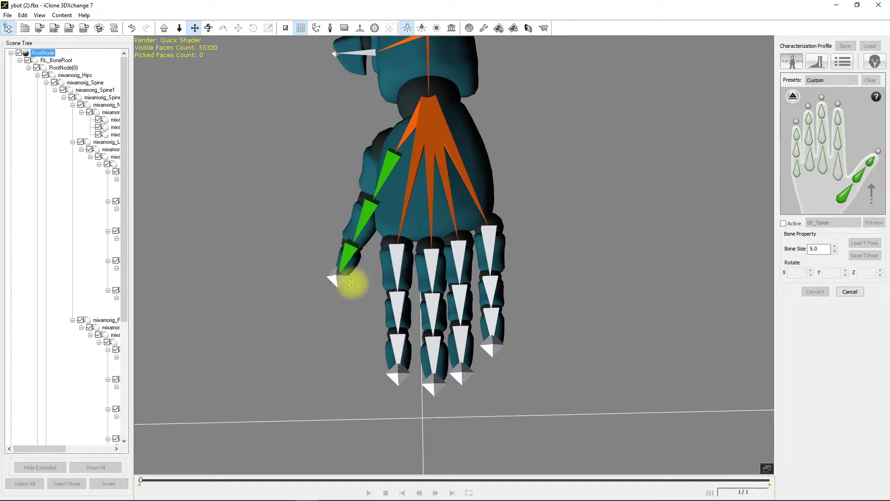
{"action": "left_click", "coordinate": [879, 153]}
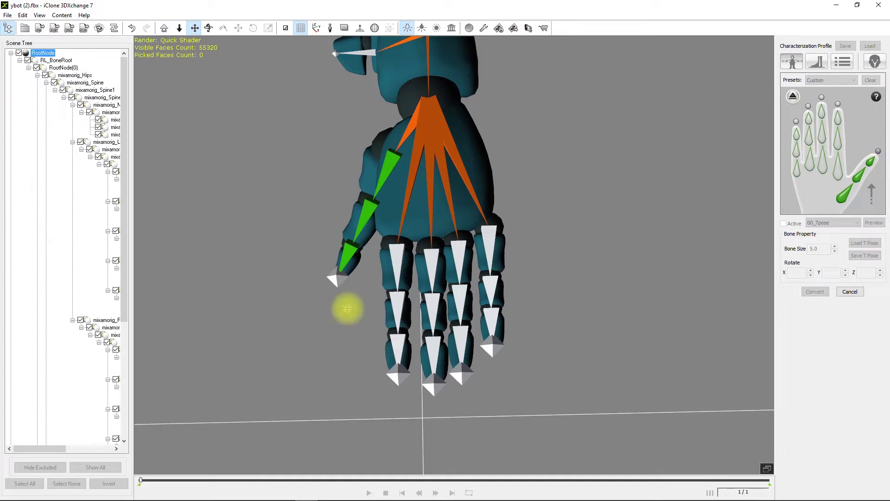
{"action": "left_click", "coordinate": [333, 280]}
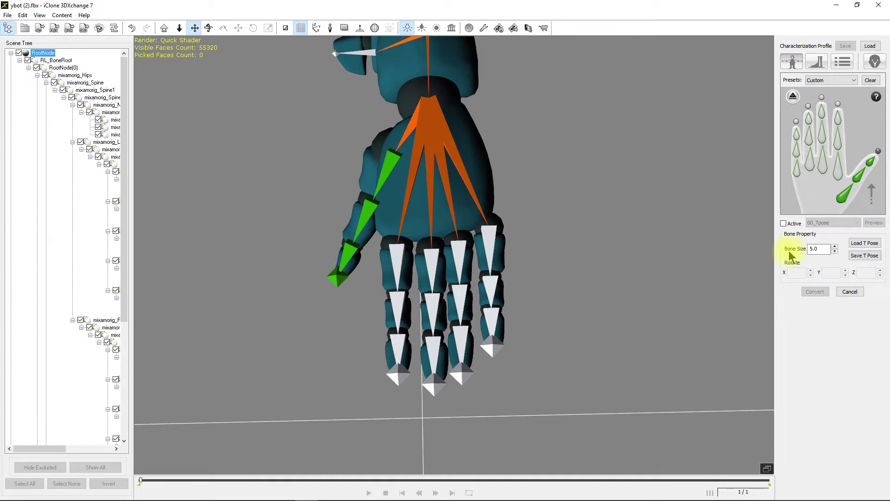
- Map the left index finger joints, base through fingertip
{"action": "left_click", "coordinate": [842, 168]}
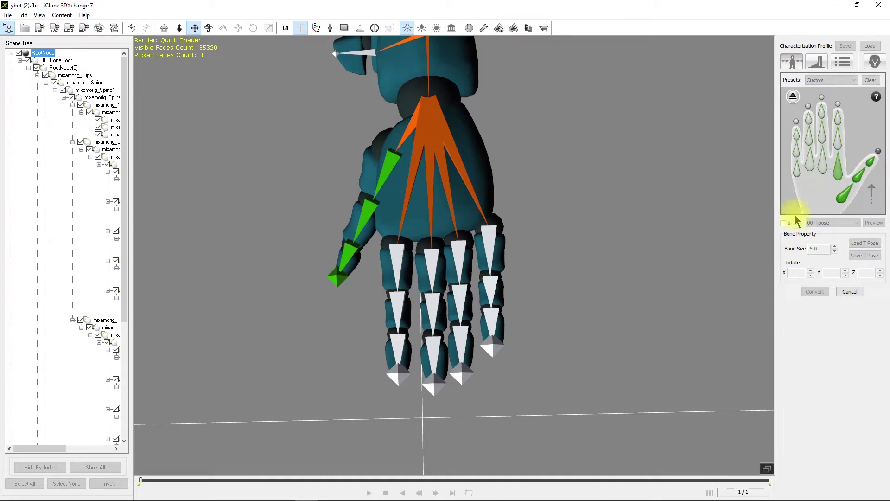
{"action": "left_click", "coordinate": [399, 260]}
{"action": "left_click", "coordinate": [838, 147]}
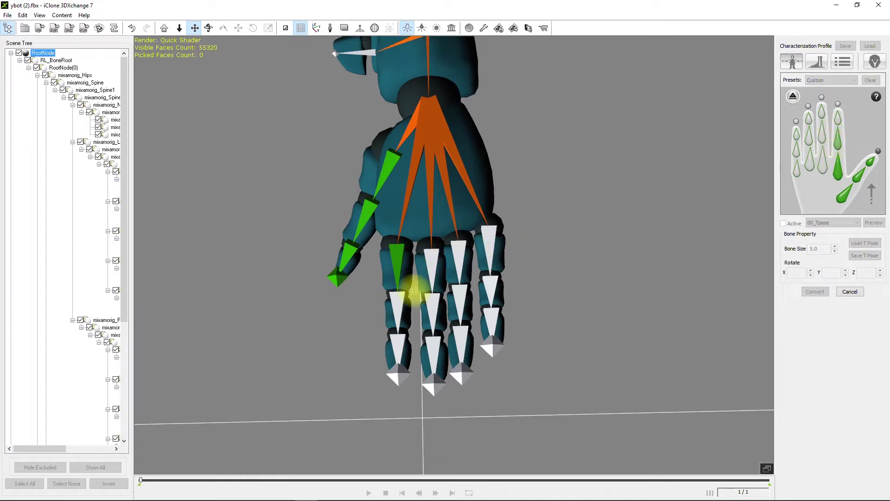
{"action": "left_click", "coordinate": [398, 308]}
{"action": "left_click", "coordinate": [614, 210]}
{"action": "left_click", "coordinate": [838, 123]}
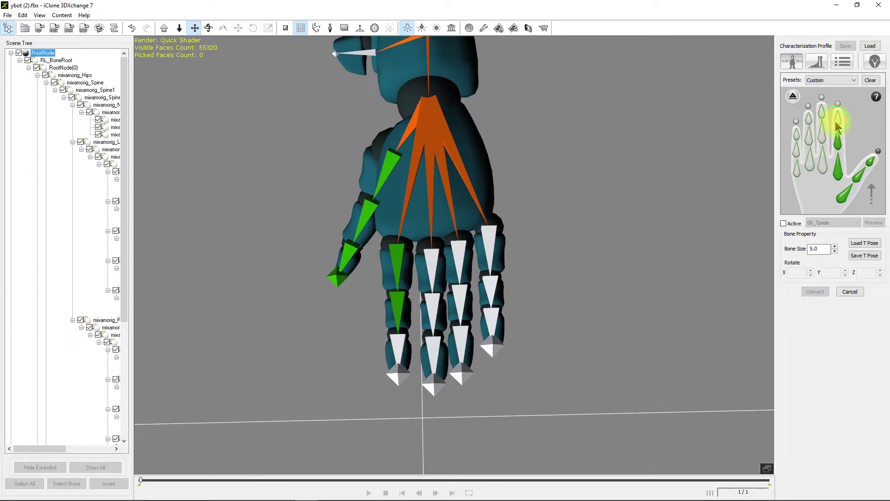
{"action": "left_click", "coordinate": [400, 347]}
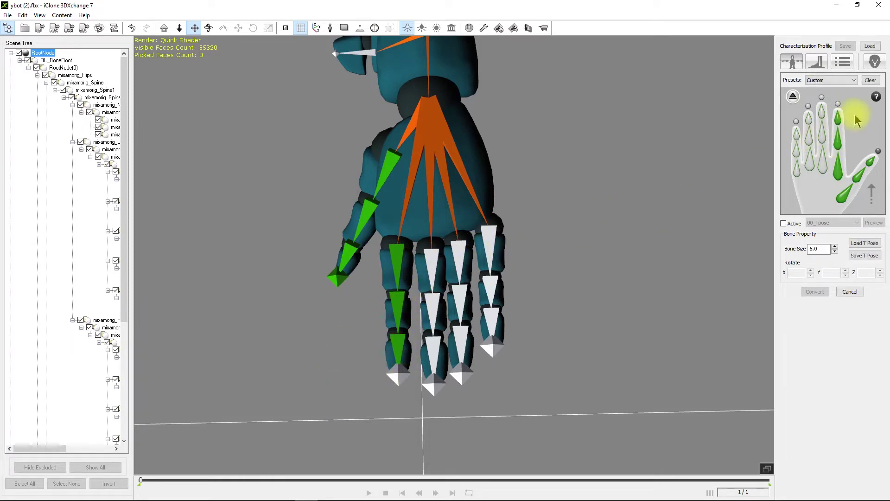
{"action": "left_click", "coordinate": [394, 374]}
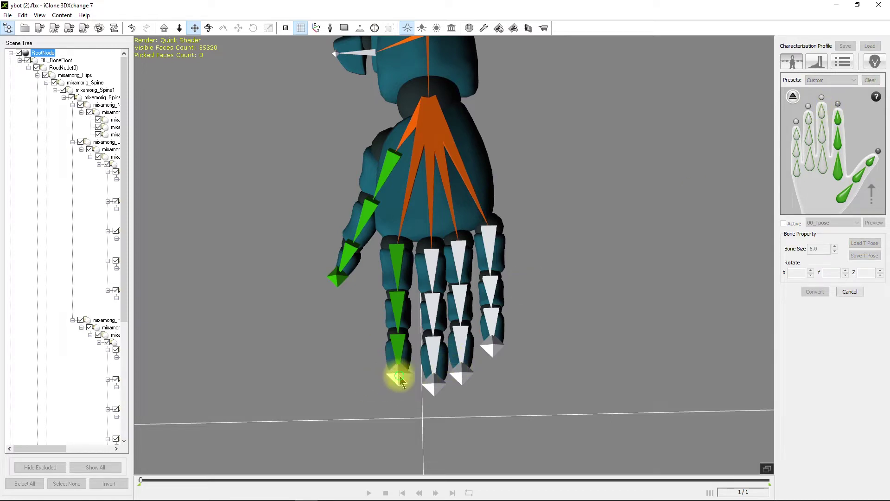
- Map the four left middle finger joints, base through end
{"action": "left_click", "coordinate": [826, 167]}
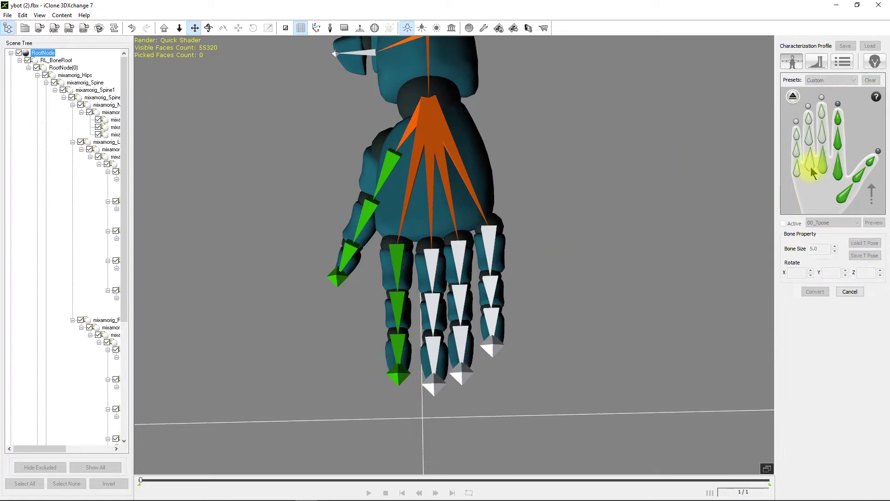
{"action": "left_click", "coordinate": [430, 260]}
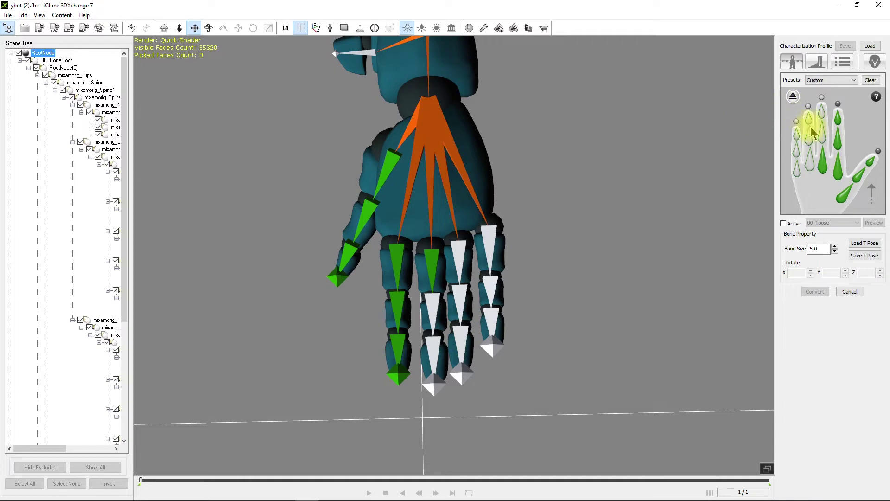
{"action": "left_click", "coordinate": [823, 139]}
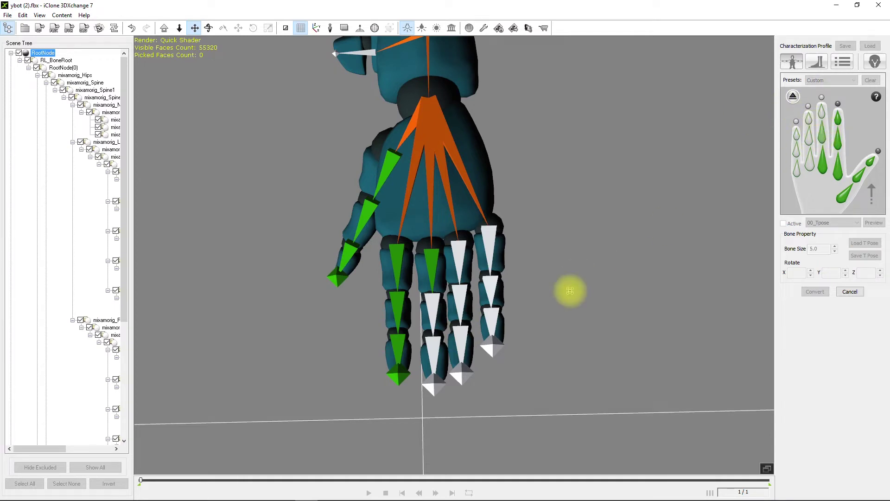
{"action": "left_click", "coordinate": [432, 299]}
{"action": "left_click", "coordinate": [822, 114]}
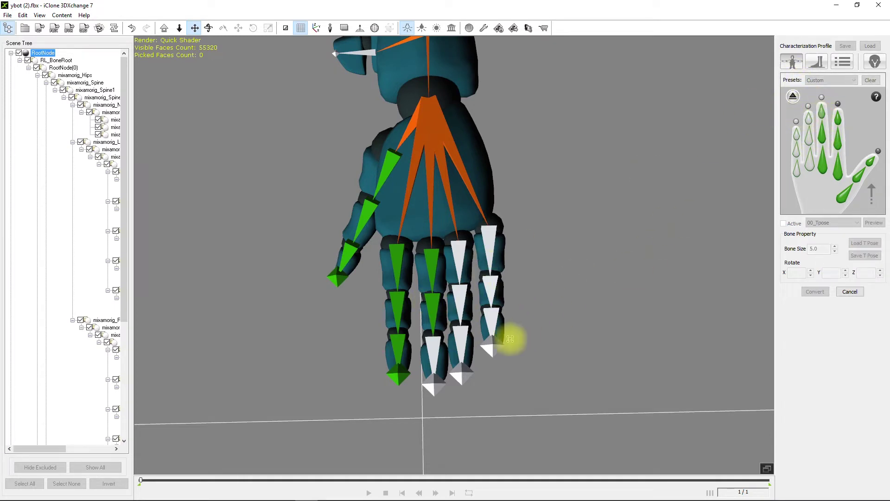
{"action": "left_click", "coordinate": [434, 351]}
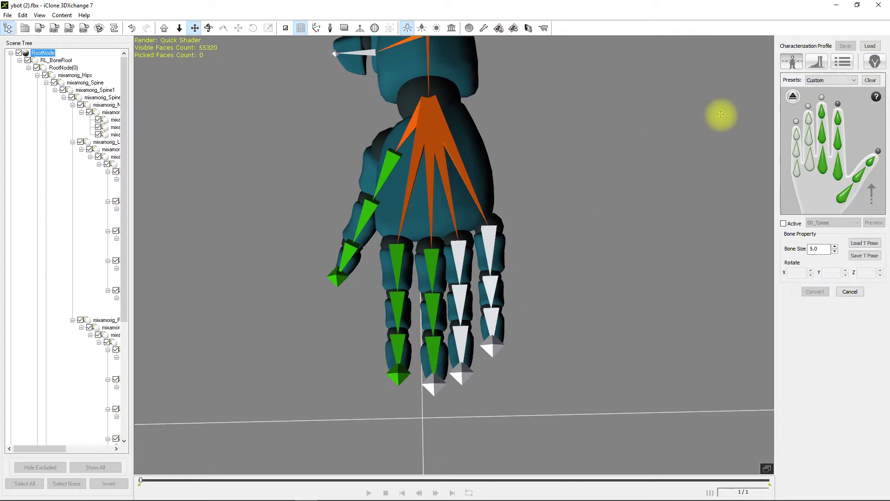
{"action": "left_click", "coordinate": [822, 100]}
{"action": "left_click", "coordinate": [434, 384]}
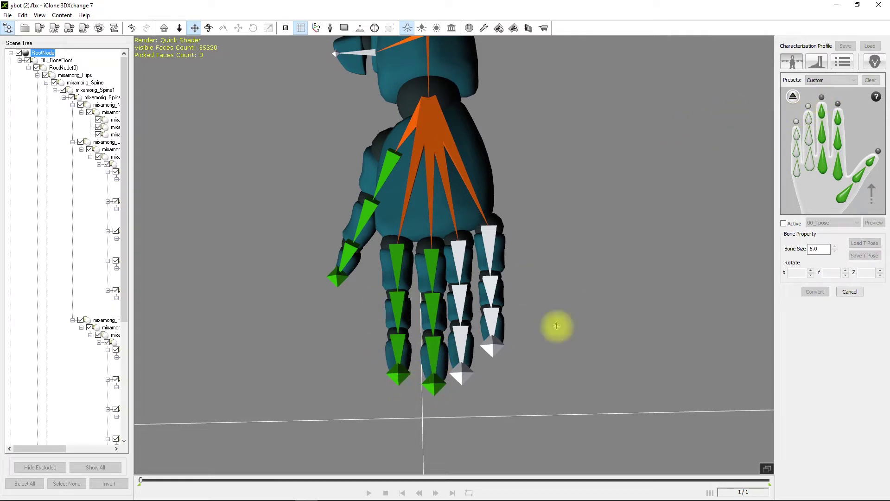
- Map the four left ring finger joints, including LeftHandRing3 and the fingertip
{"action": "left_click", "coordinate": [810, 163]}
{"action": "left_click", "coordinate": [461, 254]}
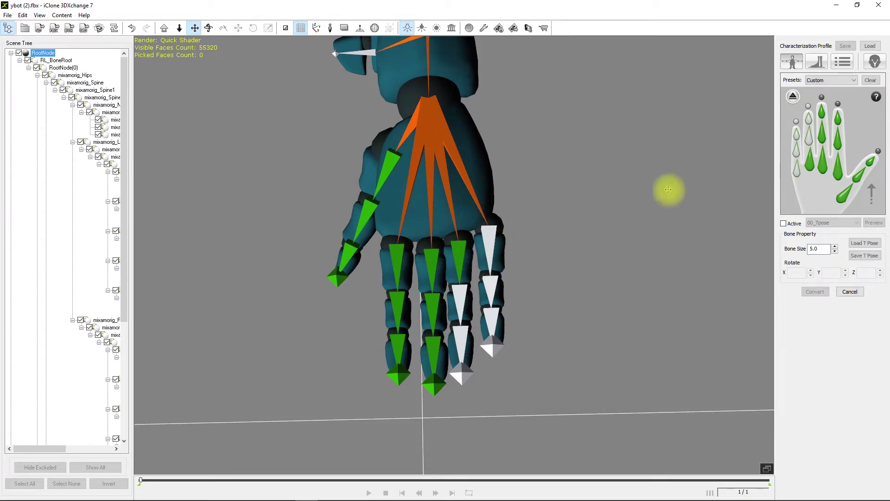
{"action": "left_click", "coordinate": [808, 138]}
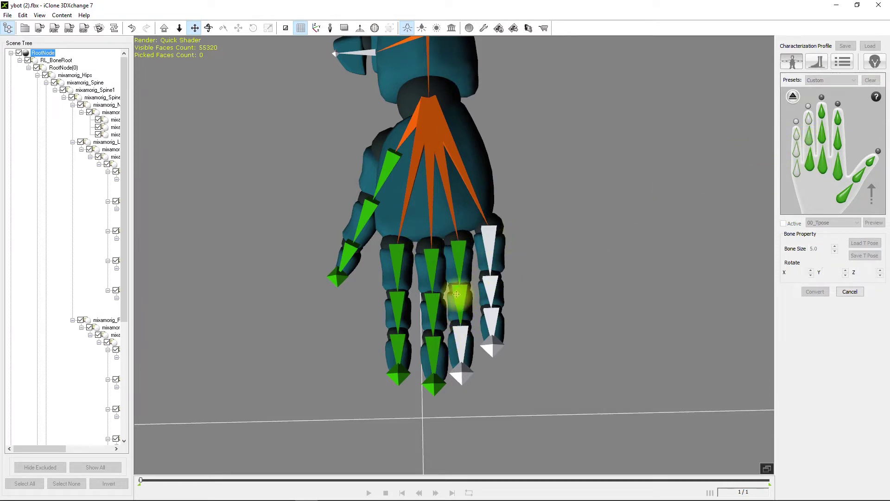
{"action": "left_click", "coordinate": [458, 295]}
{"action": "left_click", "coordinate": [810, 124]}
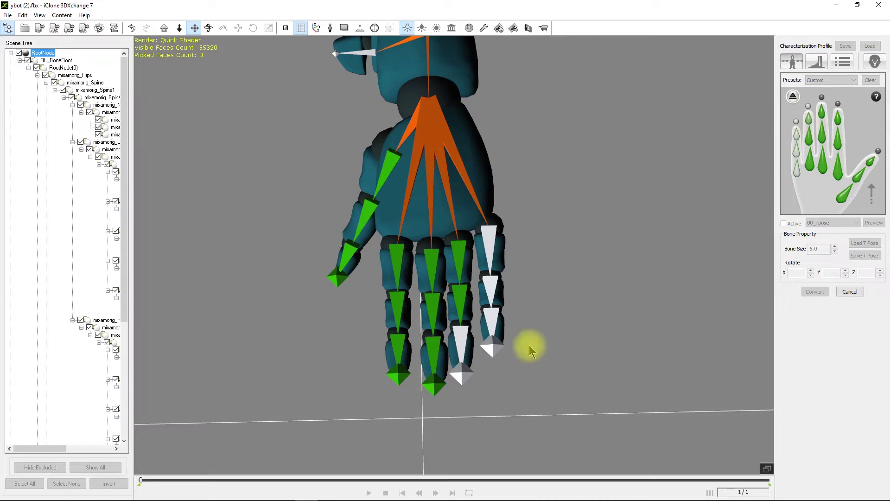
{"action": "left_click", "coordinate": [461, 353]}
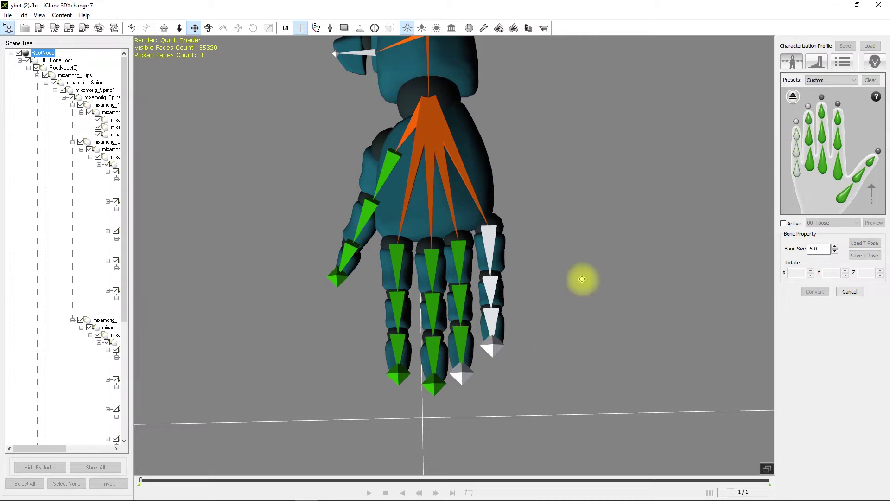
{"action": "left_click", "coordinate": [808, 110]}
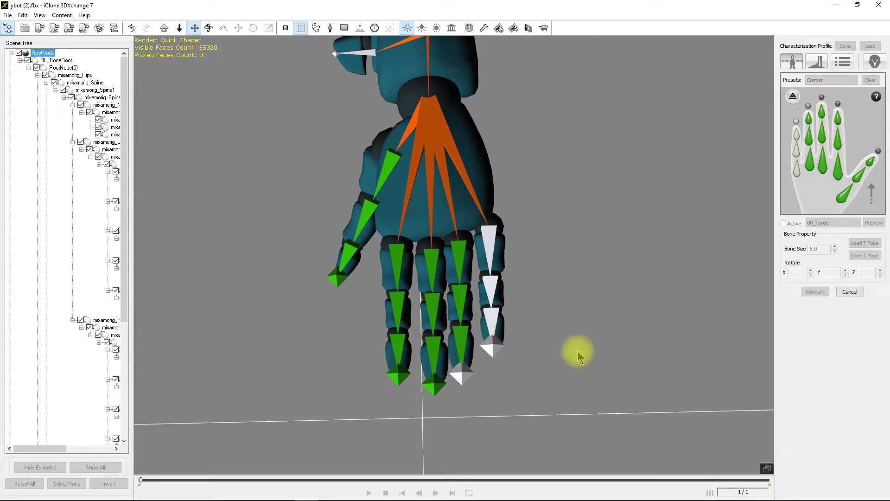
{"action": "left_click", "coordinate": [457, 376]}
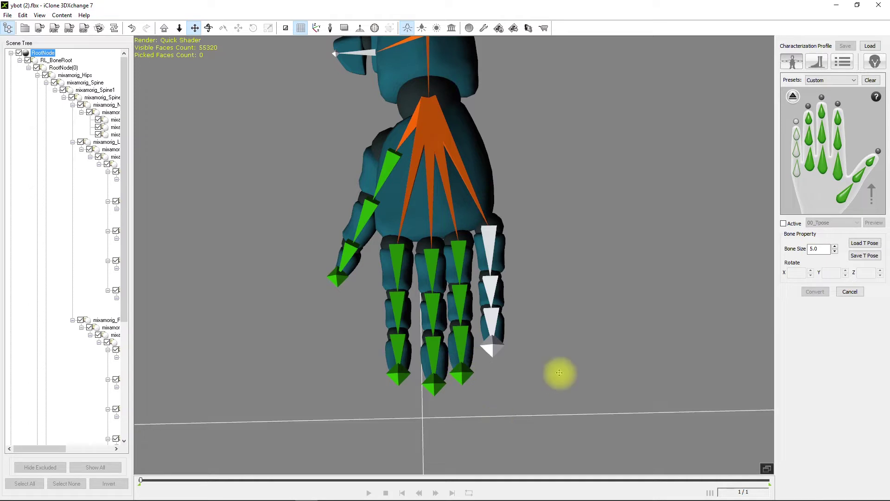
- Map the four left pinky joints, including LeftHandPinky3, and return to the full-body map
{"action": "left_click", "coordinate": [796, 170]}
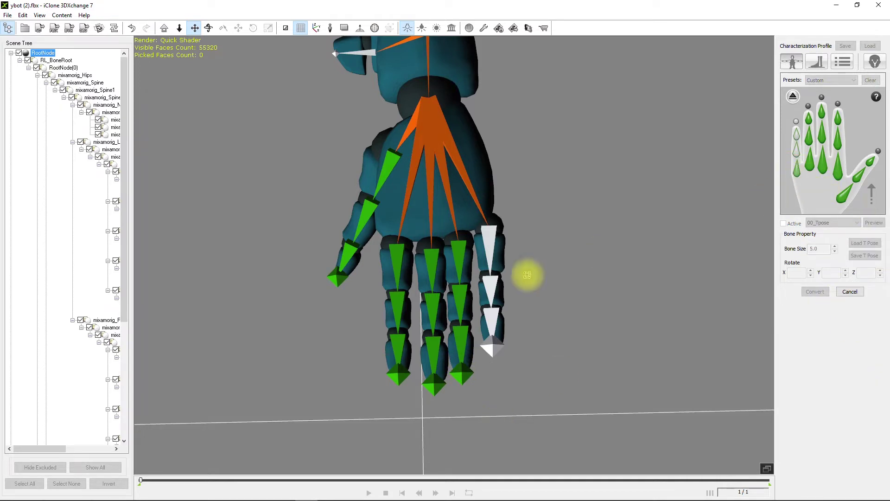
{"action": "left_click", "coordinate": [486, 240]}
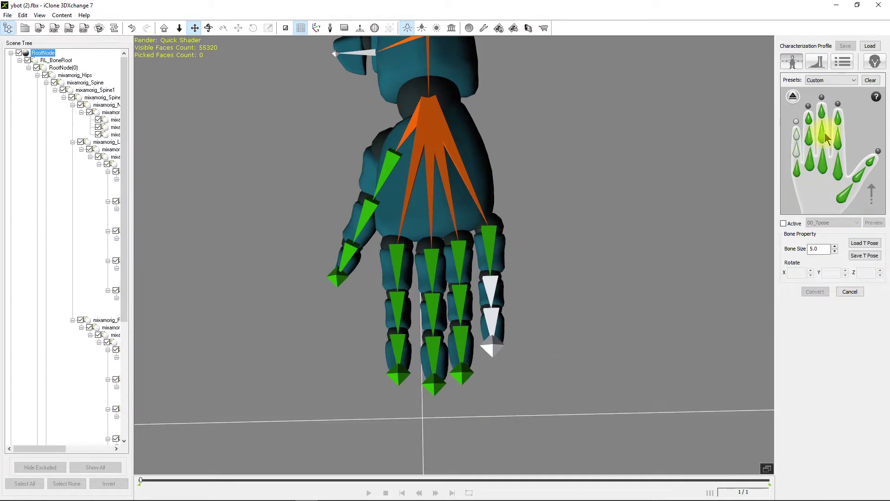
{"action": "left_click", "coordinate": [798, 156]}
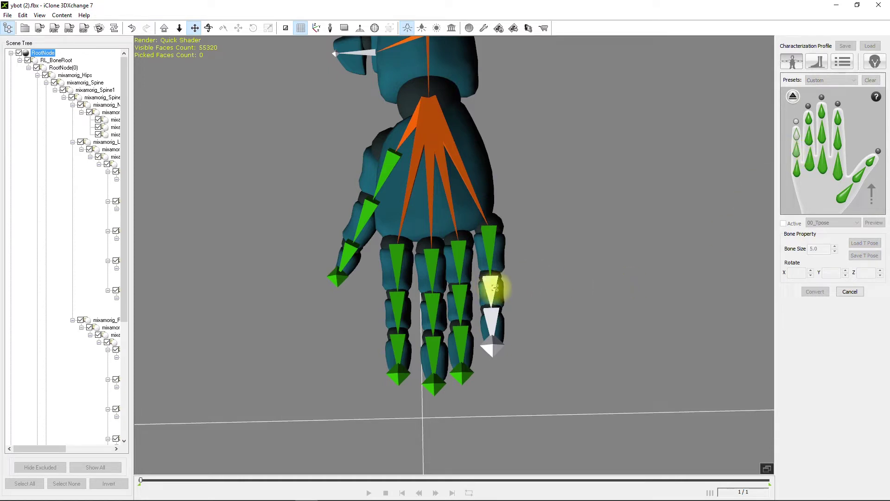
{"action": "left_click", "coordinate": [495, 288]}
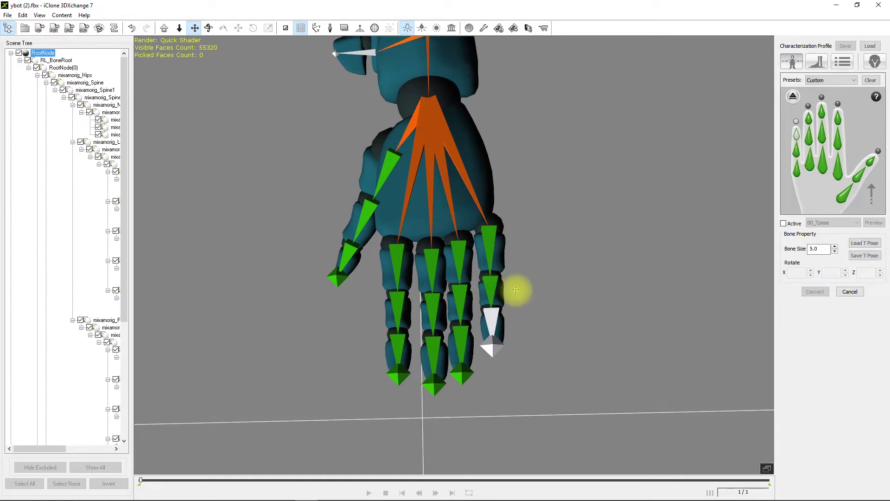
{"action": "left_click", "coordinate": [798, 138]}
{"action": "left_click", "coordinate": [492, 323]}
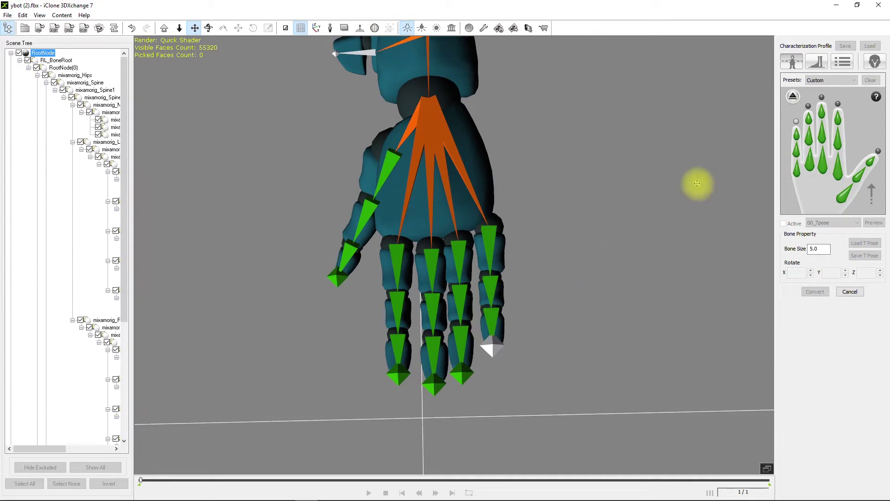
{"action": "left_click", "coordinate": [797, 122]}
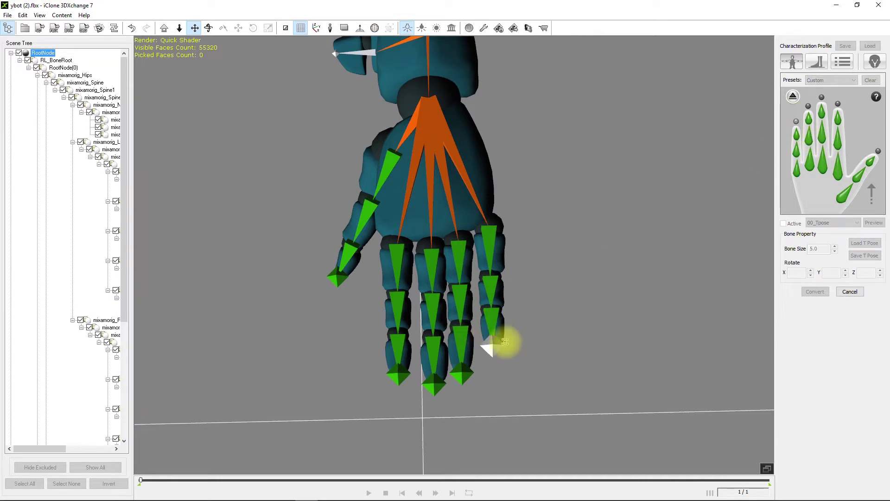
{"action": "left_click", "coordinate": [491, 347]}
{"action": "left_click", "coordinate": [793, 96]}
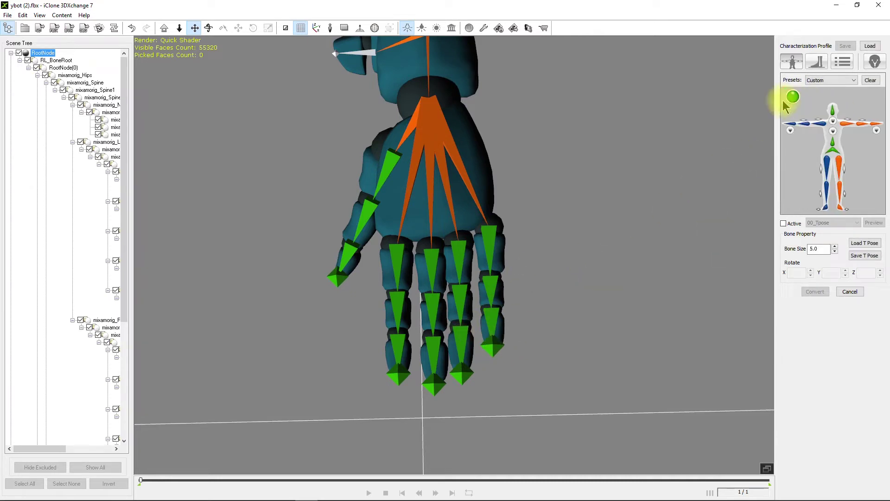
{"action": "left_click", "coordinate": [791, 131]}
- Map the right thumb joints through the thumb tip
{"action": "right_click_drag", "start_coordinate": [589, 189], "coordinate": [596, 167]}
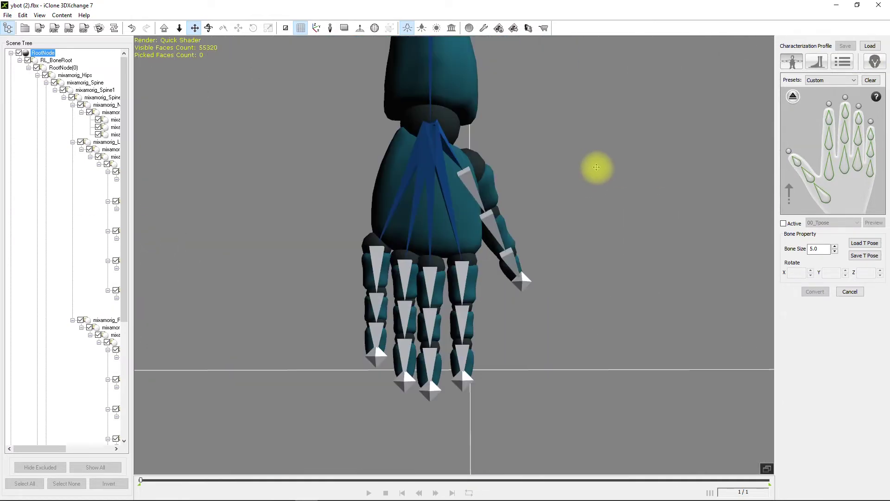
{"action": "left_click", "coordinate": [817, 213]}
{"action": "left_click", "coordinate": [468, 175]}
{"action": "left_click", "coordinate": [796, 163]}
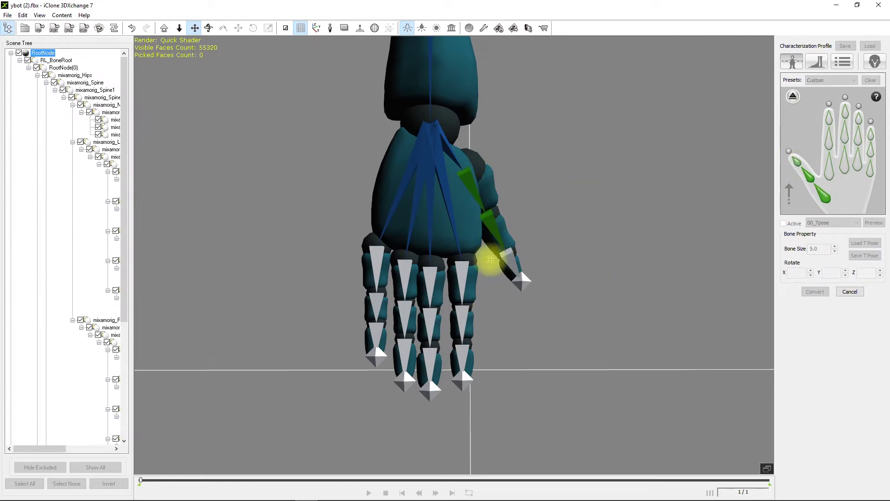
{"action": "left_click", "coordinate": [501, 260]}
{"action": "left_click", "coordinate": [789, 152]}
{"action": "left_click", "coordinate": [525, 278]}
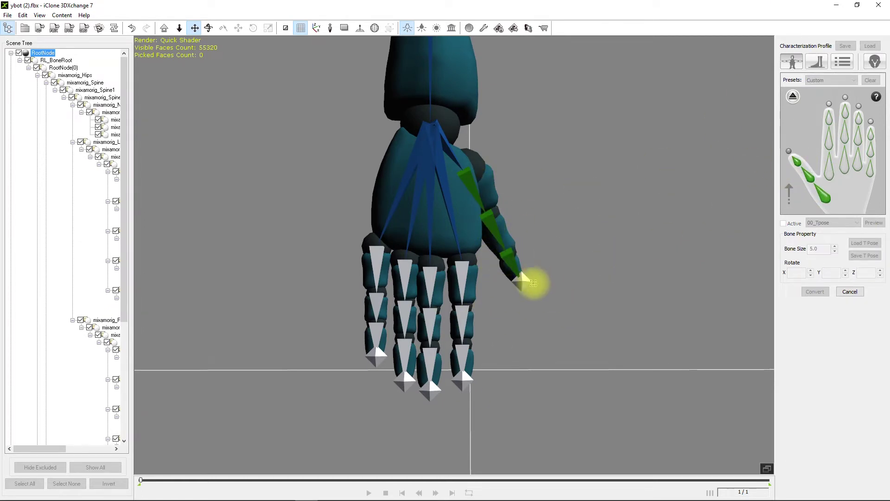
- Map the right index finger's base, middle and tip bones
{"action": "left_click", "coordinate": [830, 171]}
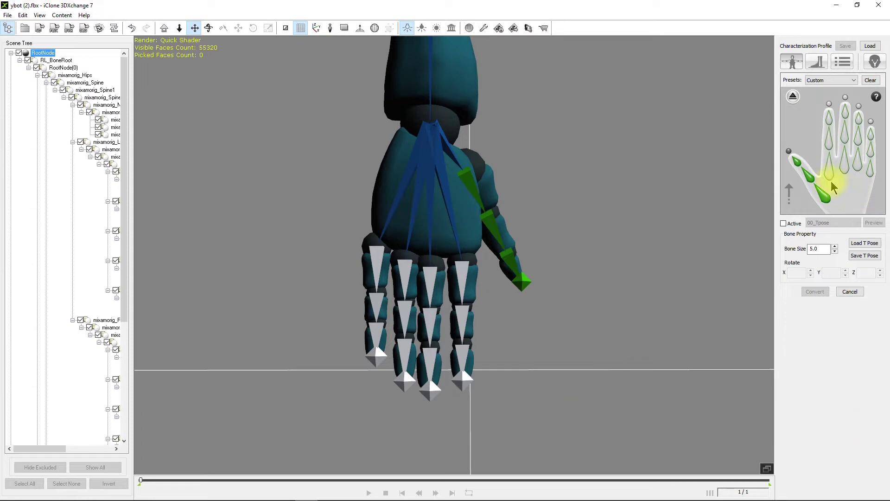
{"action": "left_click", "coordinate": [464, 271]}
{"action": "left_click", "coordinate": [829, 139]}
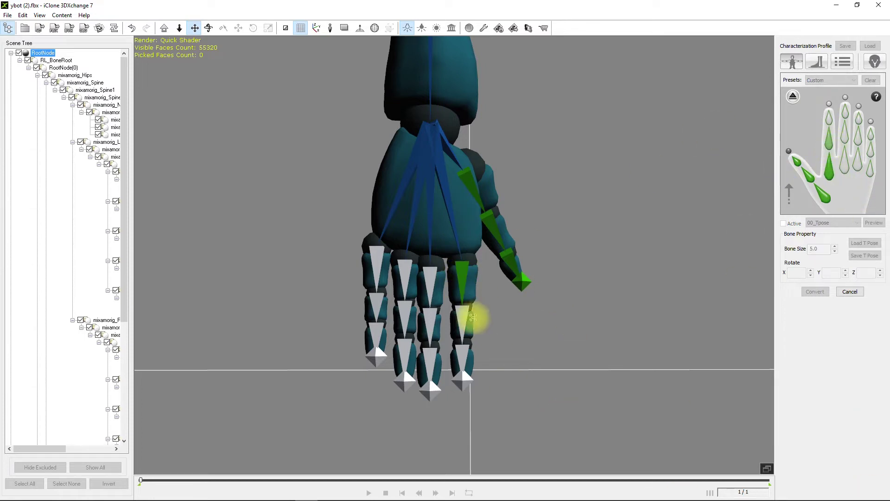
{"action": "left_click", "coordinate": [463, 318]}
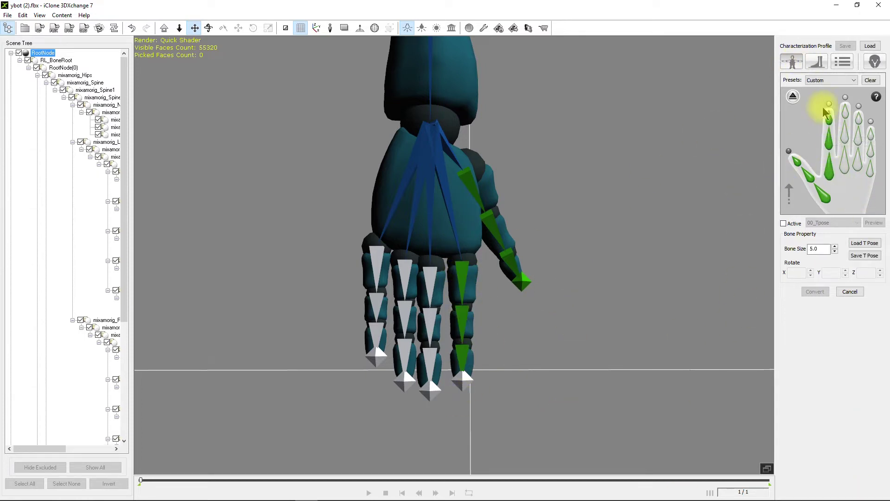
{"action": "left_click", "coordinate": [823, 123]}
{"action": "left_click", "coordinate": [466, 379]}
- Map the right middle finger's base, second, third and tip bones
{"action": "left_click", "coordinate": [844, 163]}
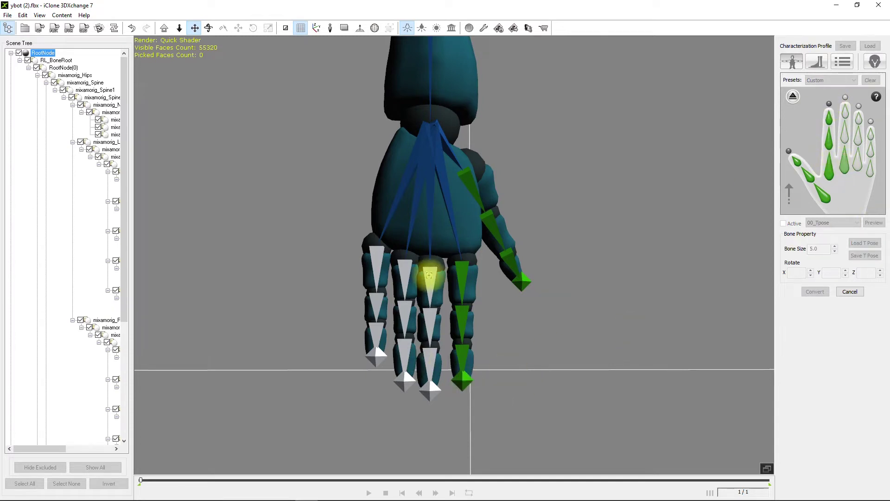
{"action": "left_click", "coordinate": [429, 277]}
{"action": "left_click", "coordinate": [430, 320]}
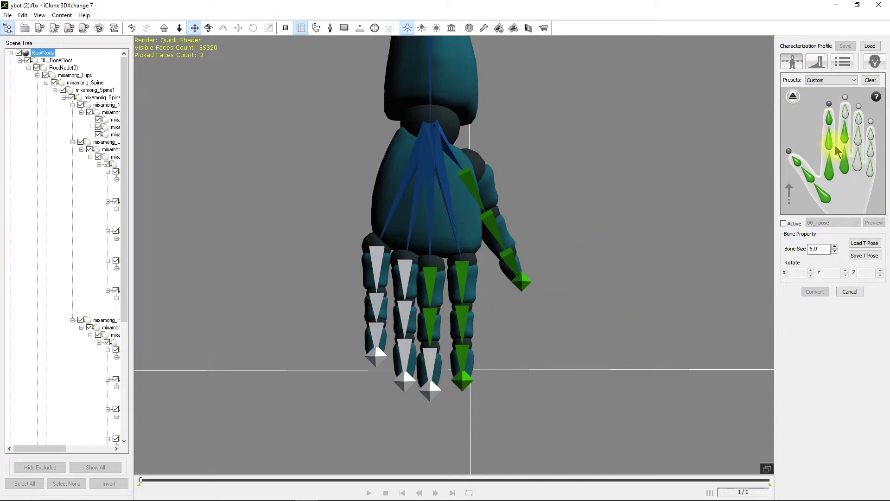
{"action": "left_click", "coordinate": [845, 111]}
{"action": "left_click", "coordinate": [426, 361]}
{"action": "left_click", "coordinate": [845, 99]}
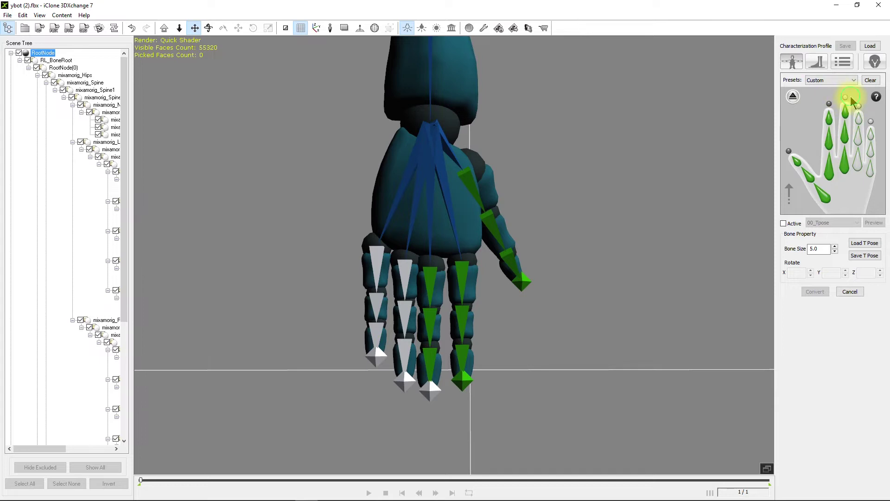
{"action": "left_click", "coordinate": [429, 389]}
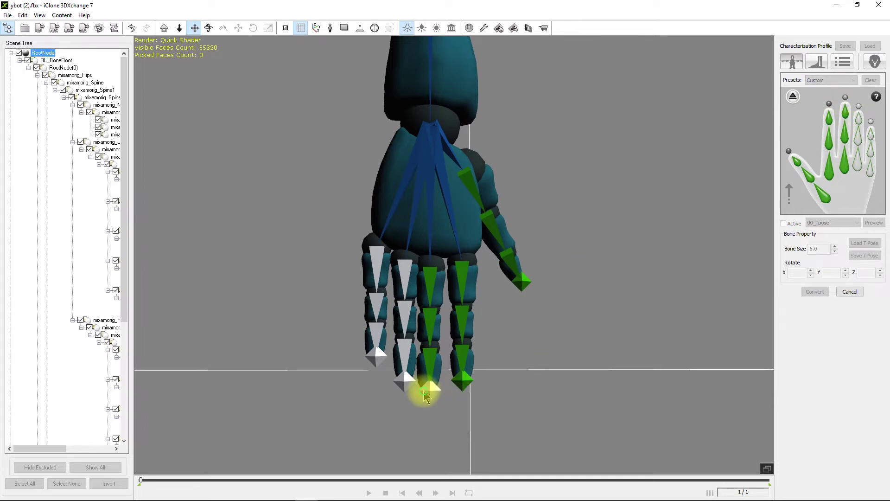
- Map the right ring finger's first, second, third and tip bones
{"action": "left_click", "coordinate": [861, 168]}
{"action": "left_click", "coordinate": [404, 271]}
{"action": "left_click", "coordinate": [858, 144]}
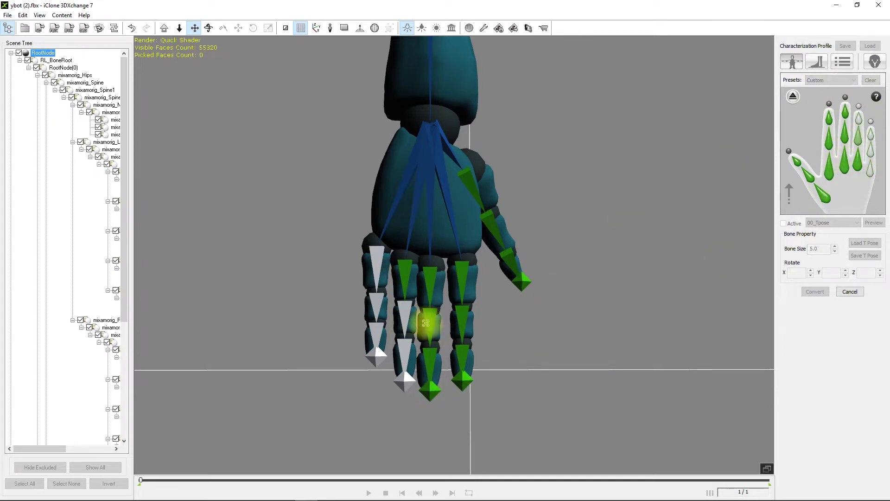
{"action": "left_click", "coordinate": [425, 323]}
{"action": "left_click", "coordinate": [859, 119]}
{"action": "left_click", "coordinate": [406, 355]}
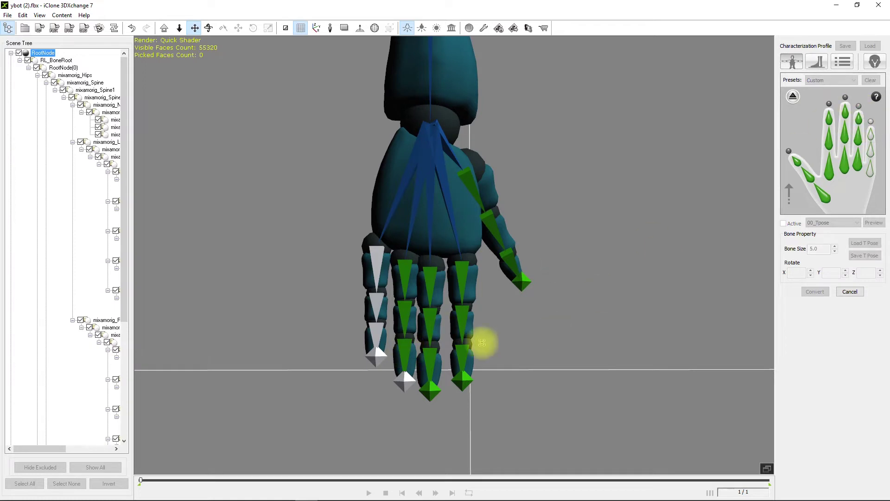
{"action": "left_click", "coordinate": [399, 382]}
{"action": "left_click", "coordinate": [870, 169]}
- Map the right pinky's first, second and tip bones
{"action": "left_click", "coordinate": [374, 259]}
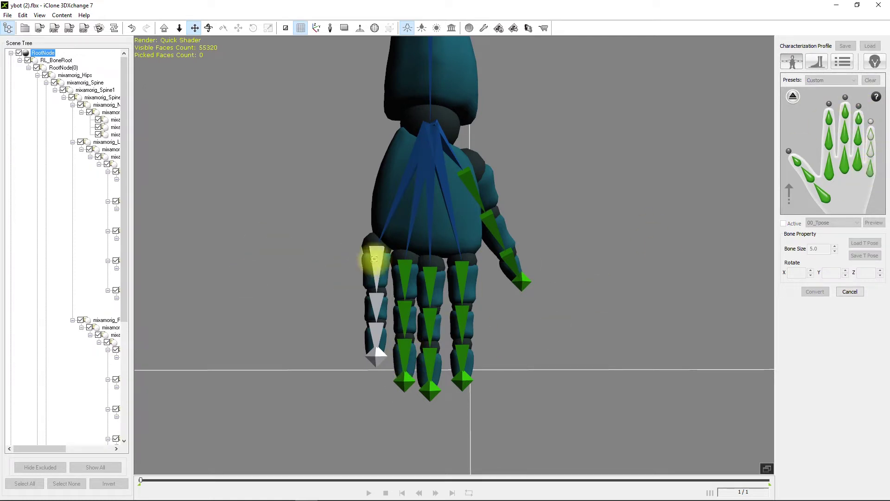
{"action": "left_click", "coordinate": [871, 150]}
{"action": "left_click", "coordinate": [374, 303]}
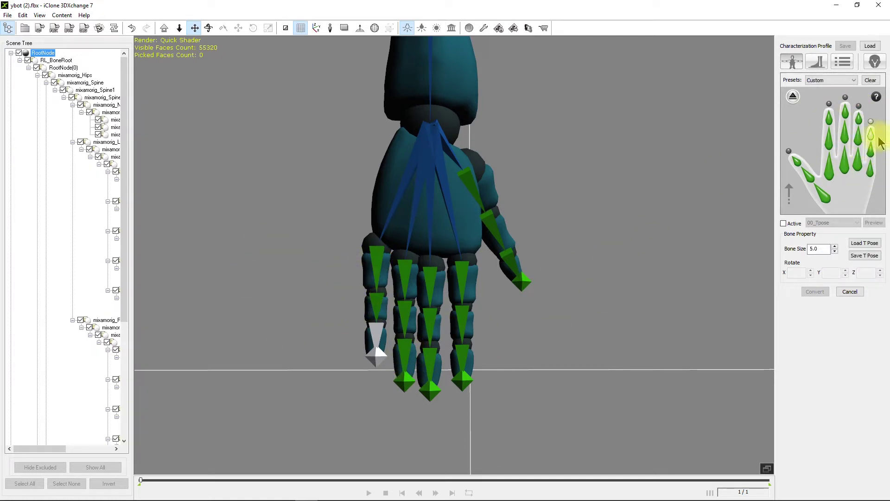
{"action": "left_click", "coordinate": [871, 134]}
{"action": "left_click", "coordinate": [371, 355]}
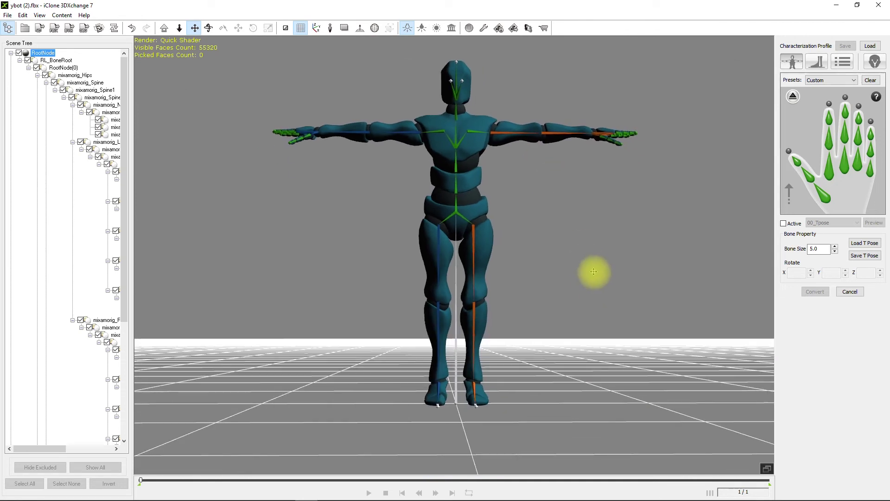
- Return to the body diagram and activate the characterization with the 00_Tpose pose
{"action": "left_click", "coordinate": [793, 96]}
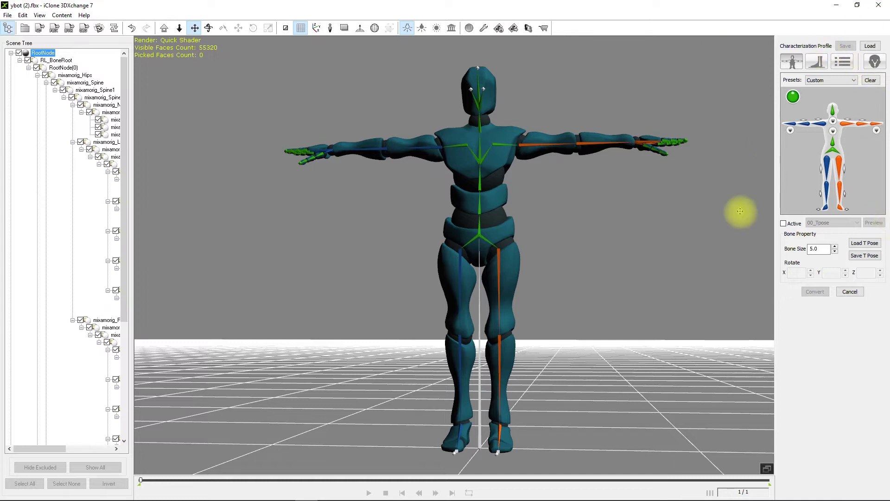
{"action": "left_click", "coordinate": [783, 223]}
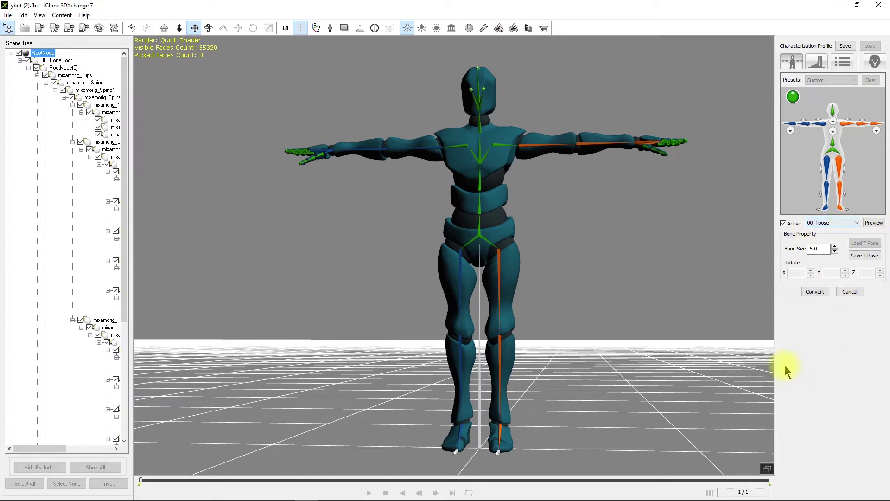
{"action": "left_click", "coordinate": [845, 46]}
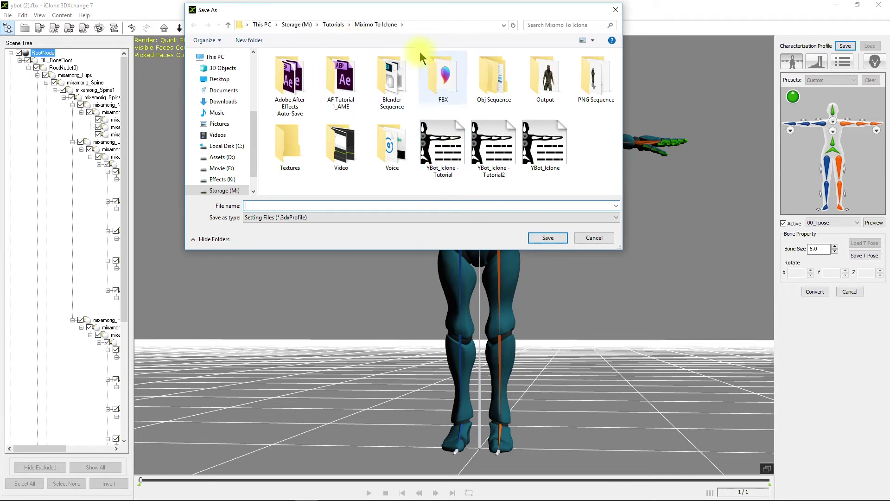
- Save the profile as 'Mixamo Rig 1' in the Tutorials > Rigging in Iclone folder
{"action": "left_click", "coordinate": [332, 25]}
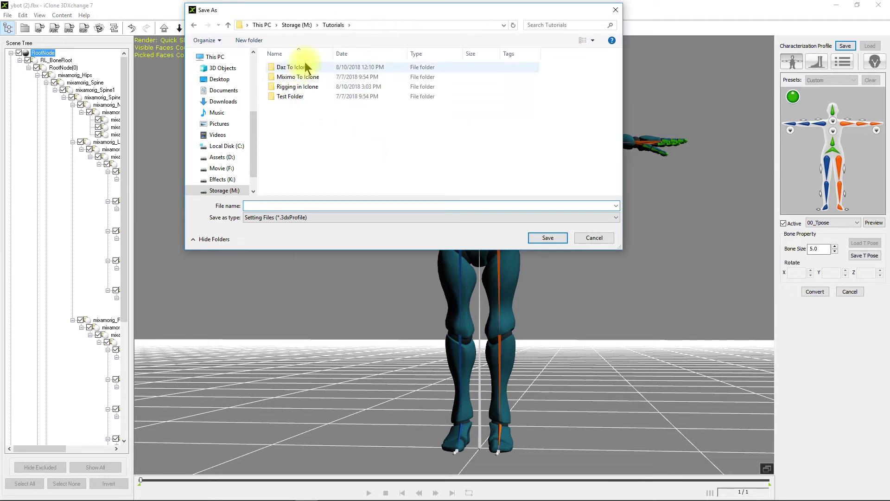
{"action": "double_click", "coordinate": [301, 88]}
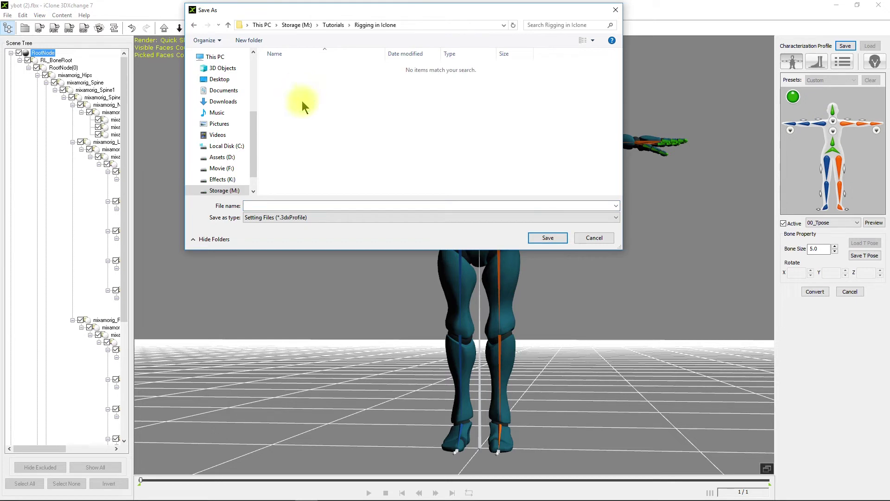
{"action": "left_click", "coordinate": [255, 206]}
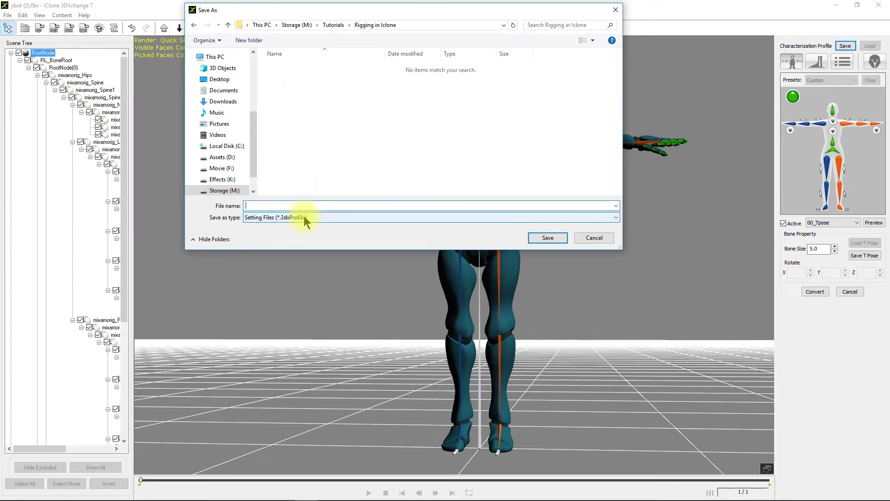
{"action": "type", "text": "R"}
{"action": "key", "text": "BackSpace"}
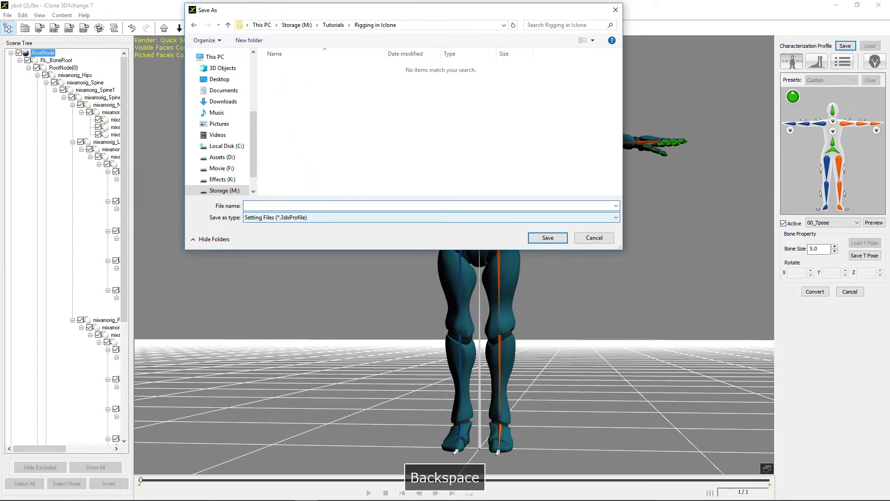
{"action": "type", "text": "Mixamo Rig 1"}
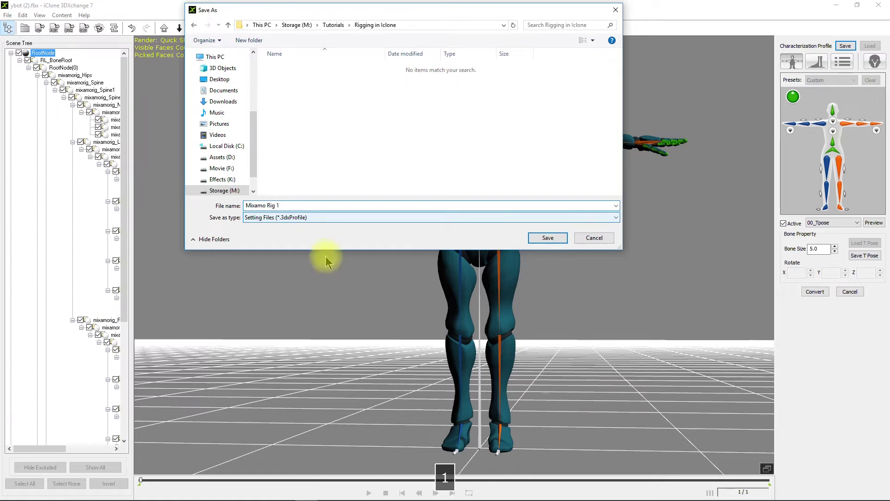
{"action": "left_click", "coordinate": [548, 239]}
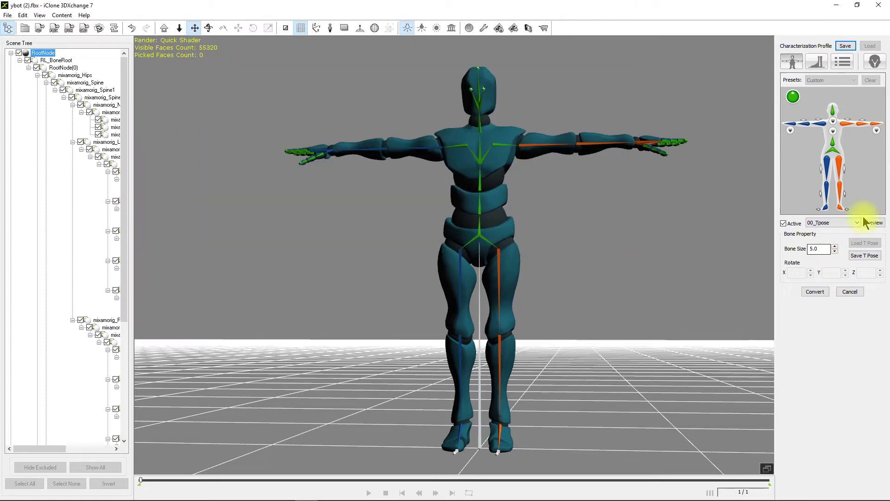
- Preview 08_Finger Calibration on the Y Bot, reselect 00_Tpose, and convert the character
{"action": "left_click", "coordinate": [835, 223]}
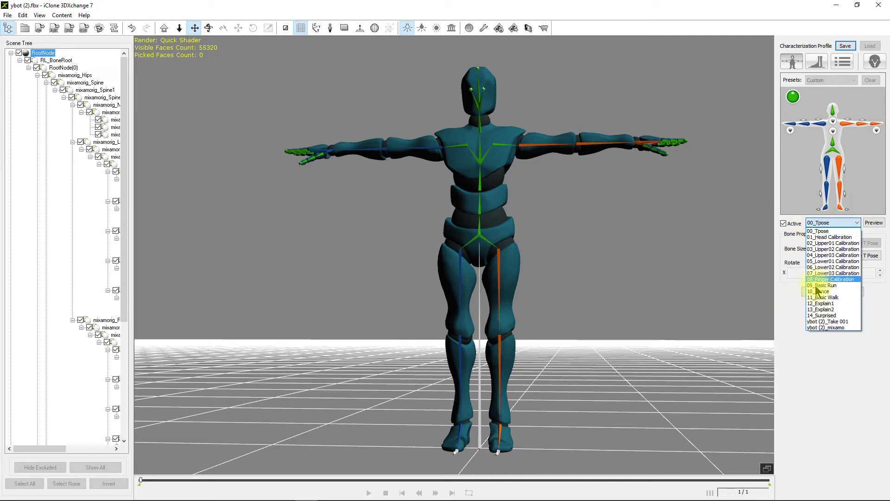
{"action": "left_click", "coordinate": [819, 279]}
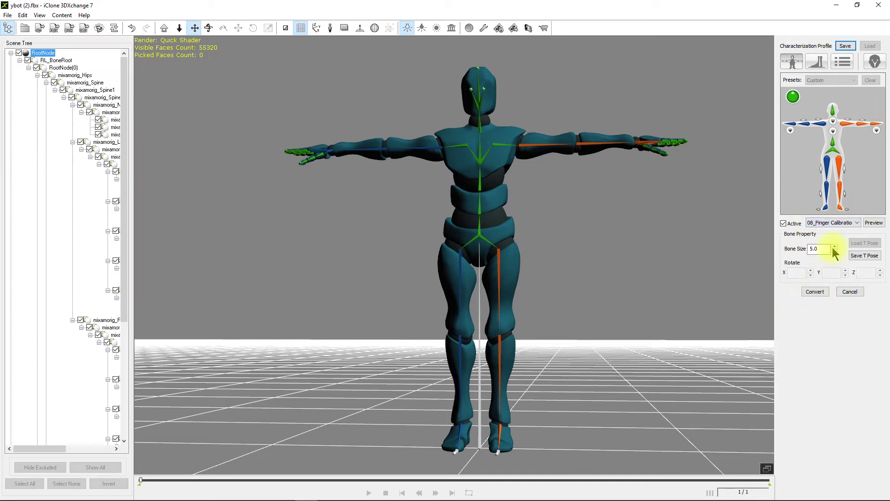
{"action": "left_click", "coordinate": [875, 224]}
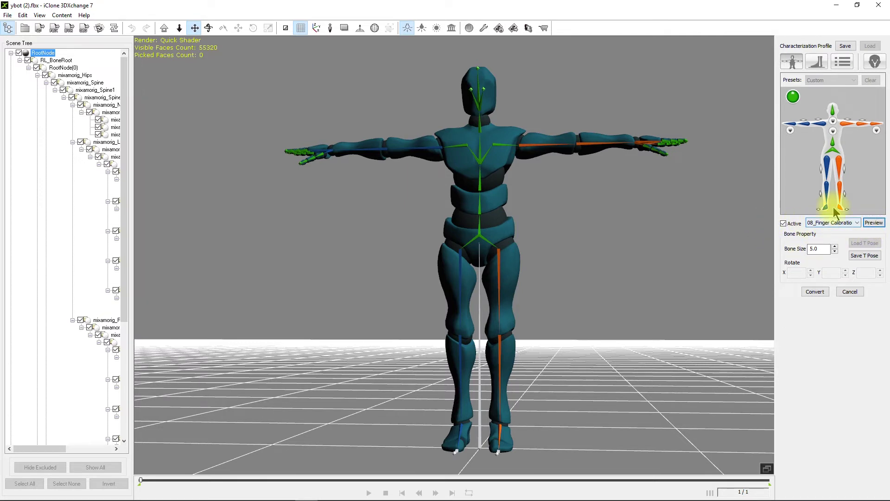
{"action": "left_click", "coordinate": [831, 223]}
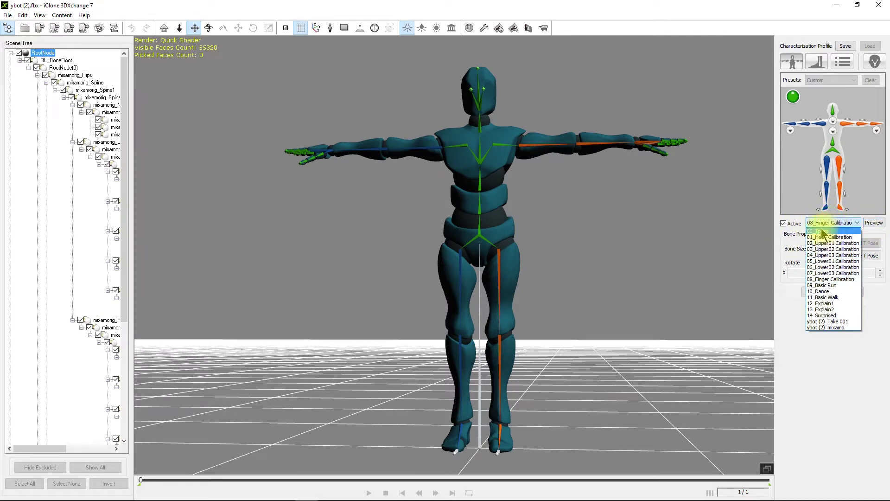
{"action": "left_click", "coordinate": [856, 228]}
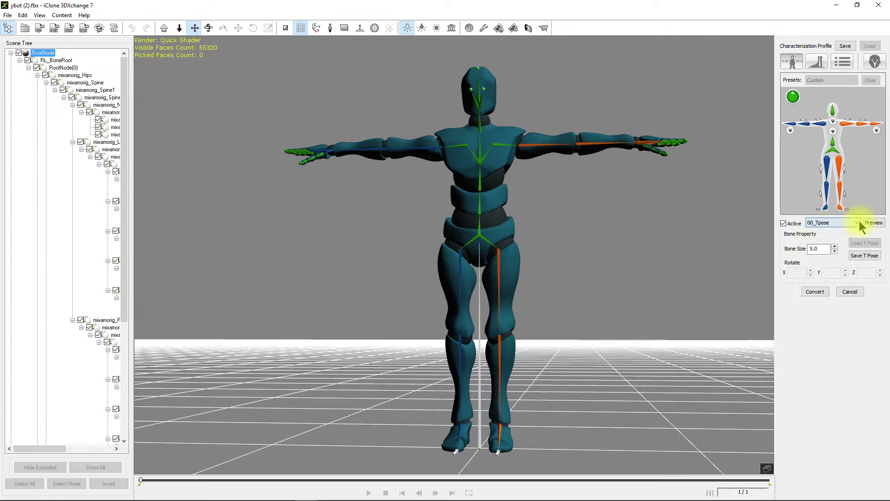
{"action": "left_click", "coordinate": [815, 292]}
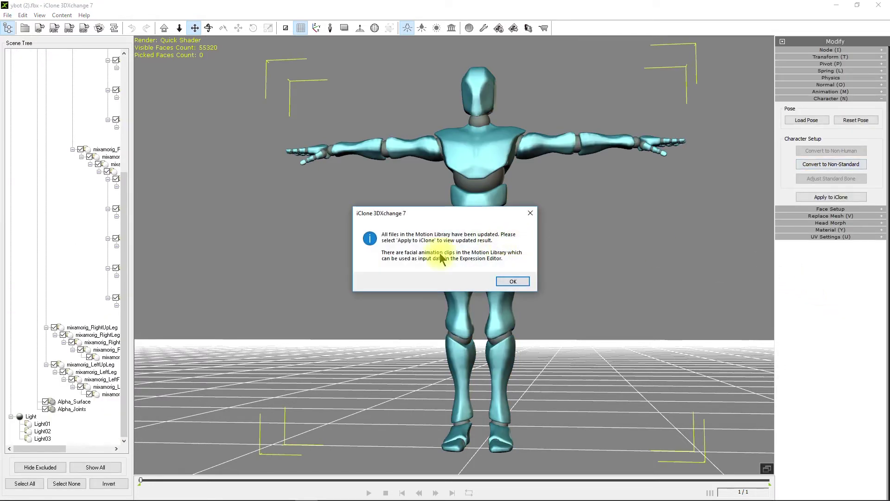
- Dismiss the motion library update message and expand Animation (M) to reach the Motion Library
{"action": "left_click", "coordinate": [513, 280]}
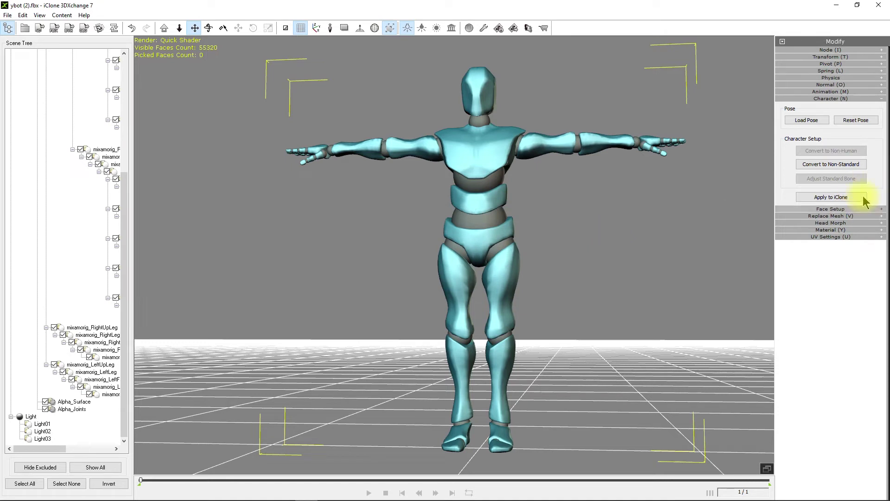
{"action": "right_click_drag", "start_coordinate": [582, 277], "coordinate": [606, 264]}
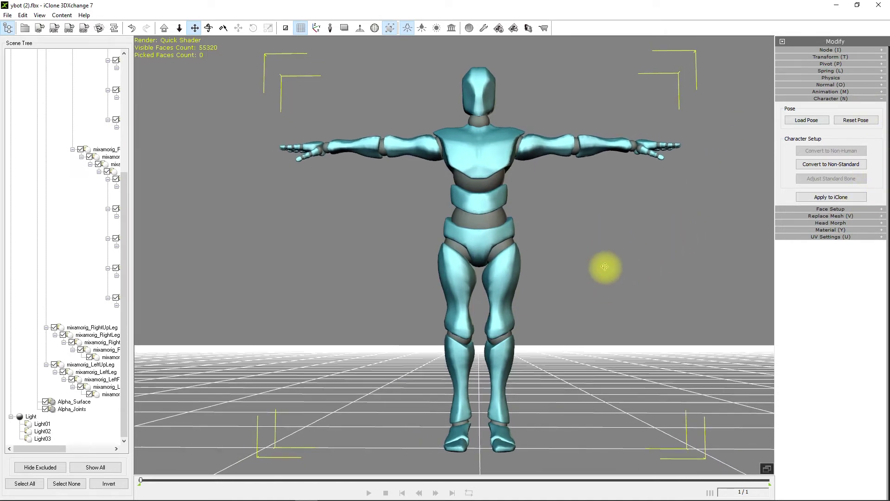
{"action": "left_click", "coordinate": [835, 85]}
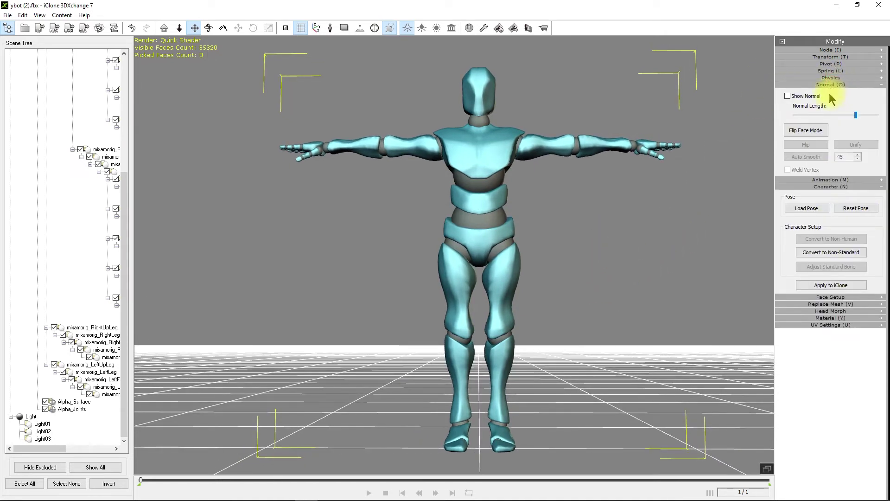
{"action": "left_click", "coordinate": [825, 180]}
{"action": "scroll", "coordinate": [823, 183], "scroll_direction": "down", "scroll_amount": 2}
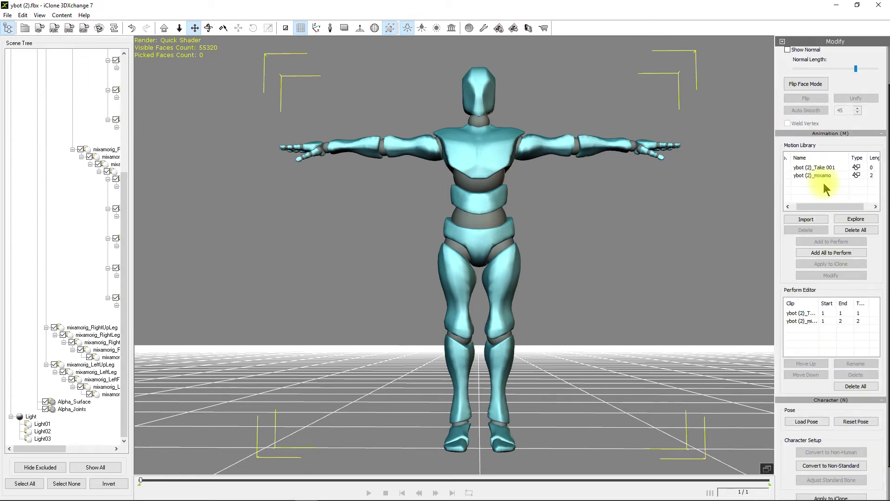
- Import Walking (1).fbx from Rigging in Iclone and dismiss the invalid-file Reminder
{"action": "left_click", "coordinate": [806, 220]}
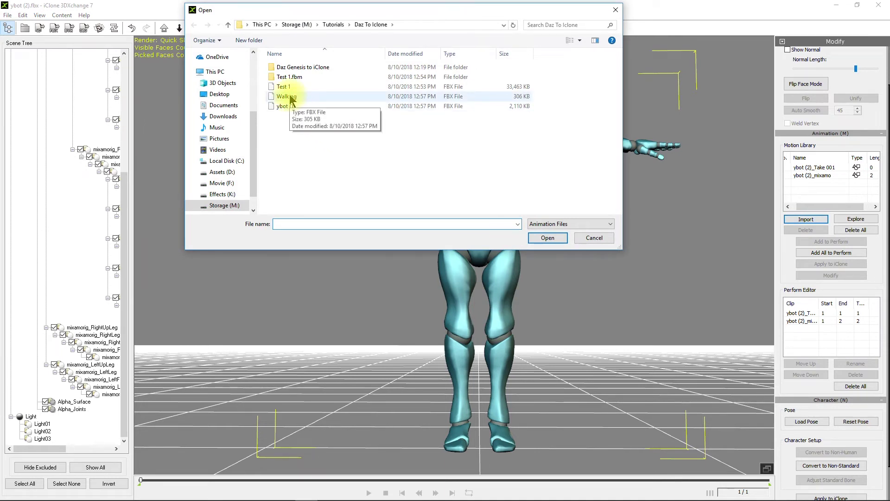
{"action": "left_click", "coordinate": [290, 98]}
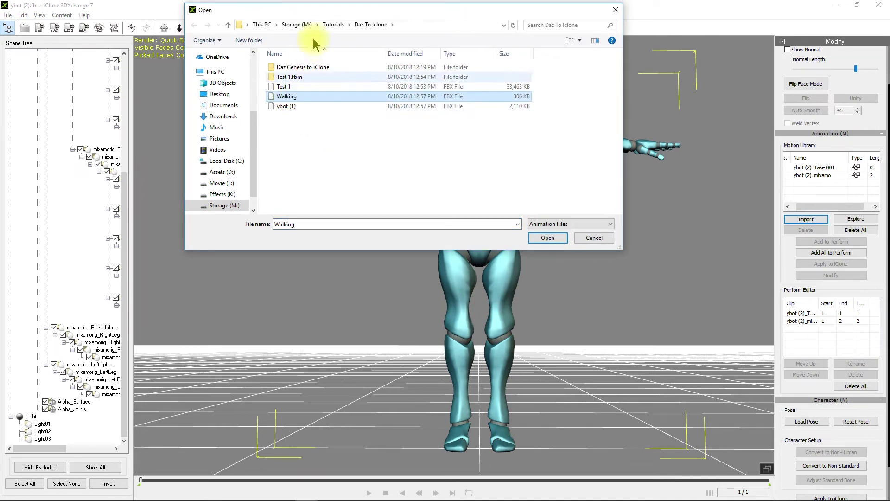
{"action": "left_click", "coordinate": [327, 28]}
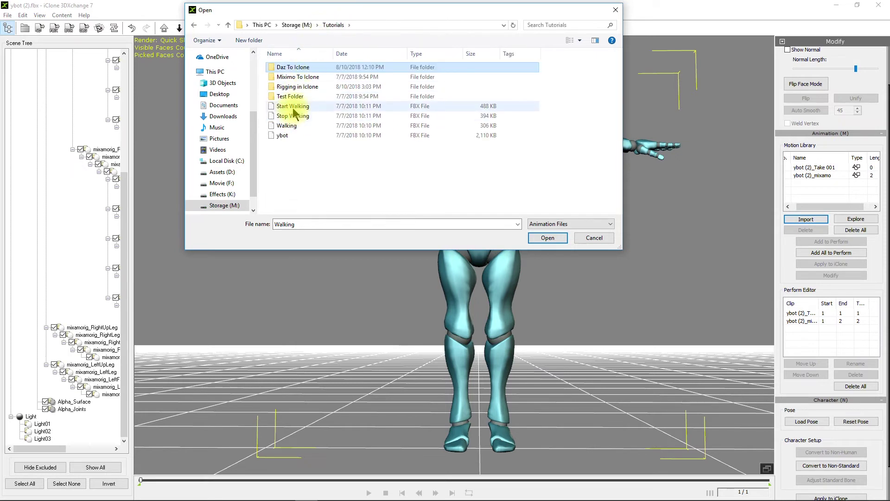
{"action": "left_click", "coordinate": [292, 88]}
{"action": "double_click", "coordinate": [291, 88]}
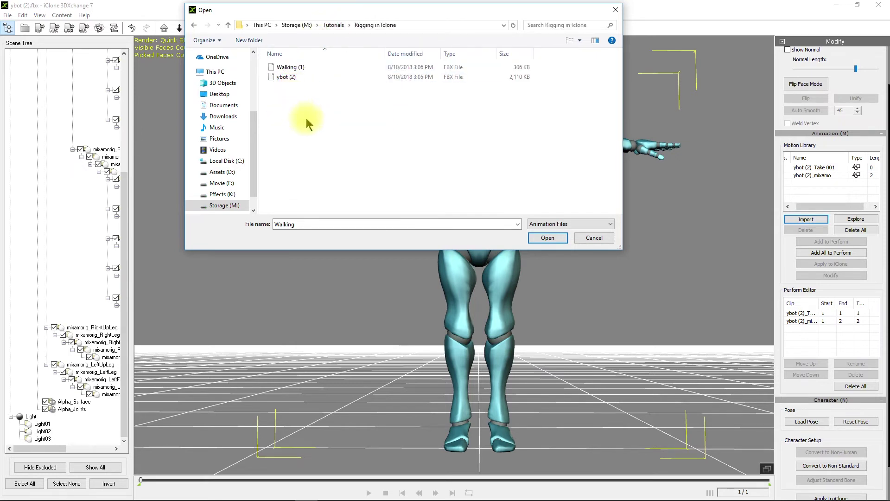
{"action": "double_click", "coordinate": [292, 68]}
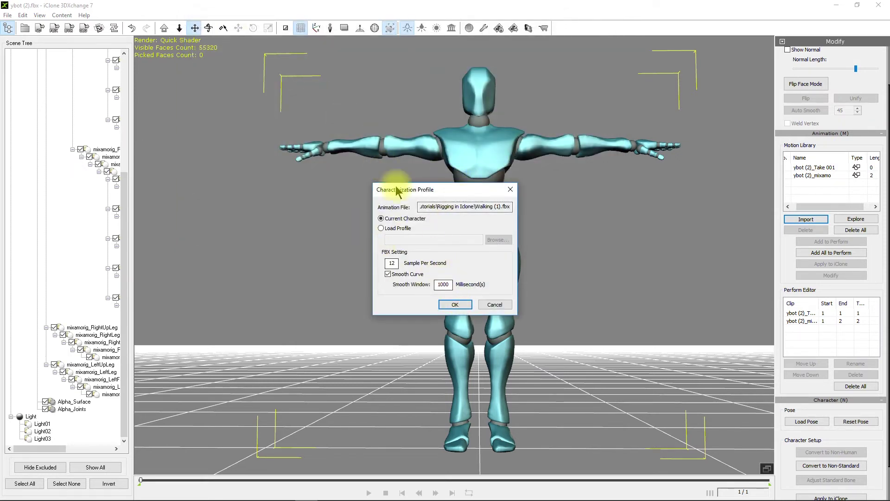
{"action": "left_click", "coordinate": [454, 306]}
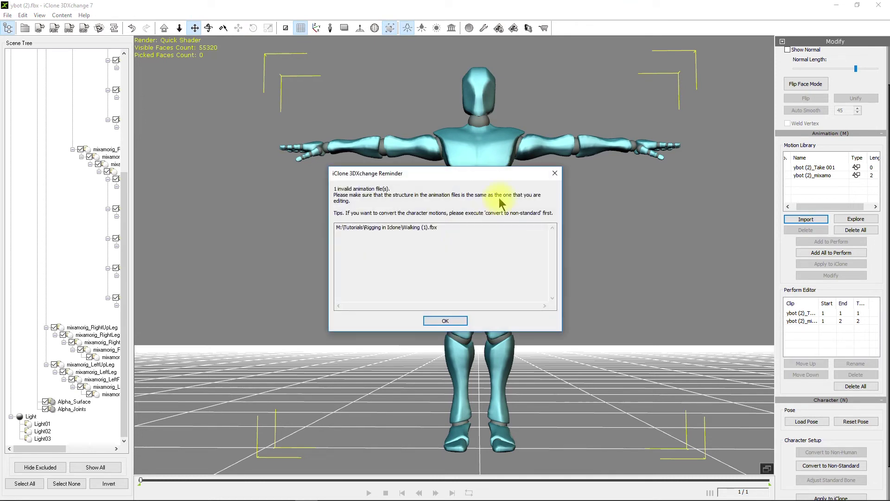
{"action": "left_click", "coordinate": [553, 174]}
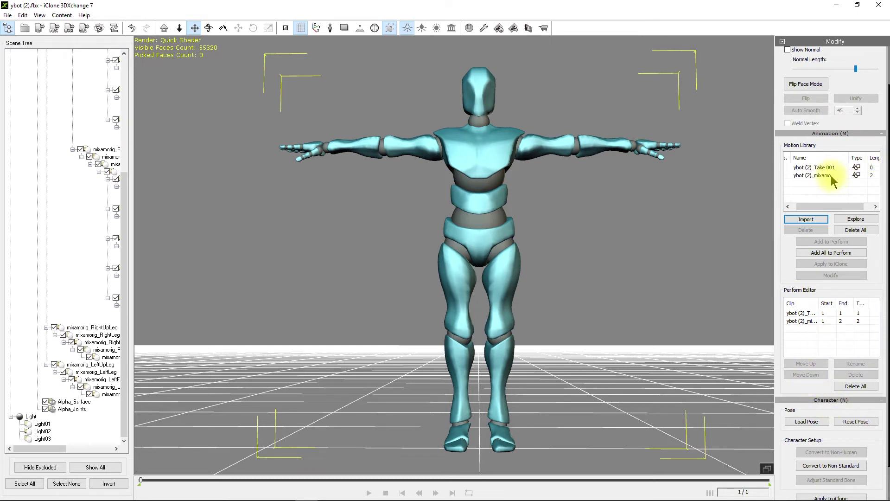
- Delete ybot (2)_Take 001 from the Motion Library and start Convert to Non-Standard
{"action": "left_click", "coordinate": [818, 170]}
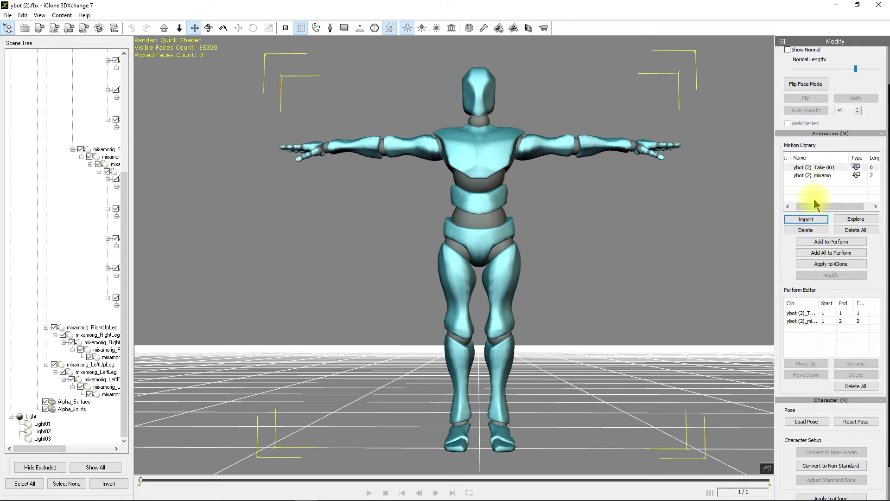
{"action": "left_click", "coordinate": [804, 230]}
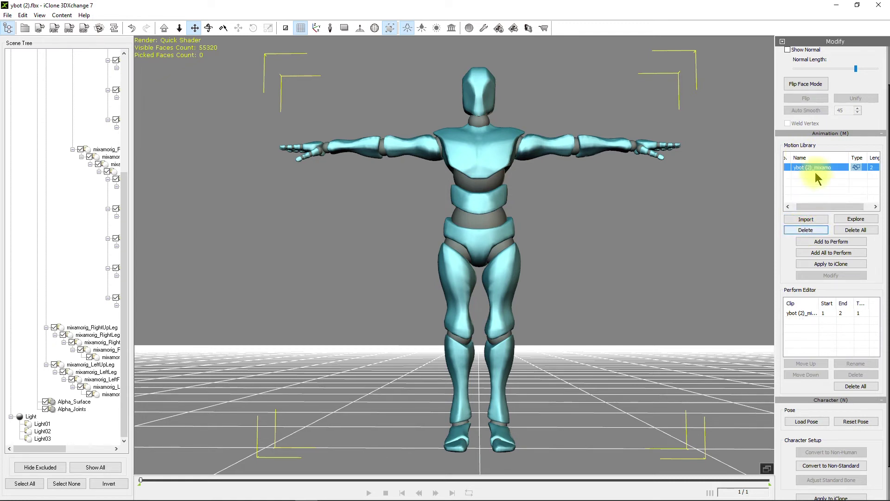
{"action": "scroll", "coordinate": [825, 427], "scroll_direction": "down", "scroll_amount": 1}
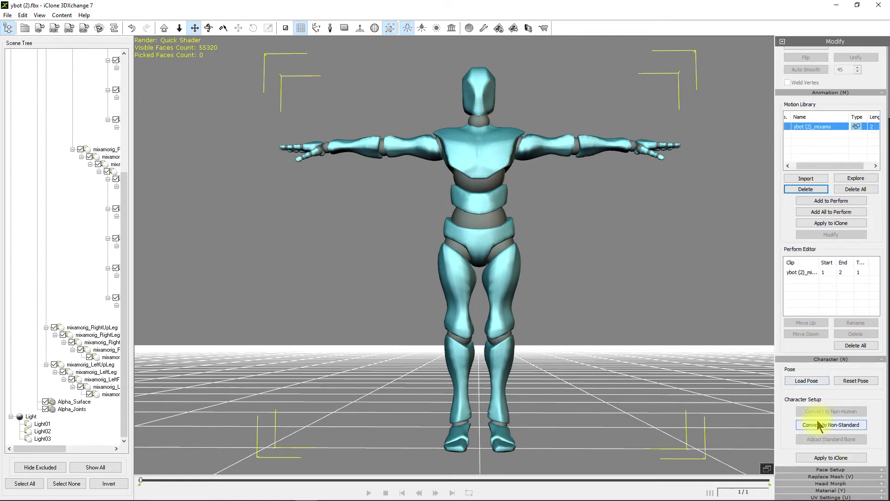
{"action": "left_click", "coordinate": [822, 426]}
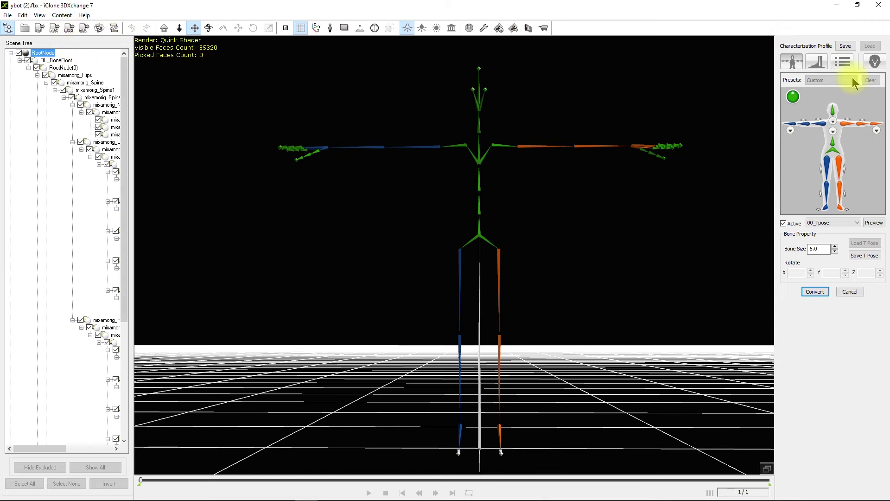
- Deactivate the current mapping and load the saved Mixamo Rig 1 characterization profile
{"action": "left_click", "coordinate": [784, 224]}
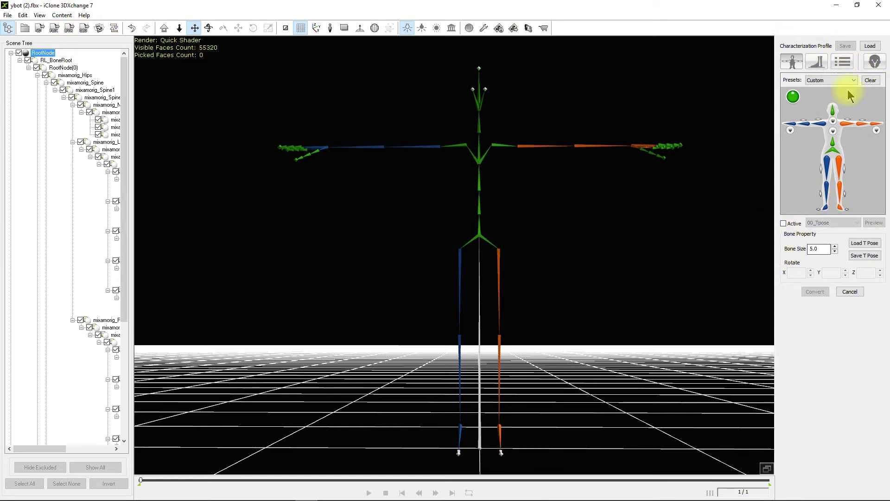
{"action": "left_click", "coordinate": [871, 46]}
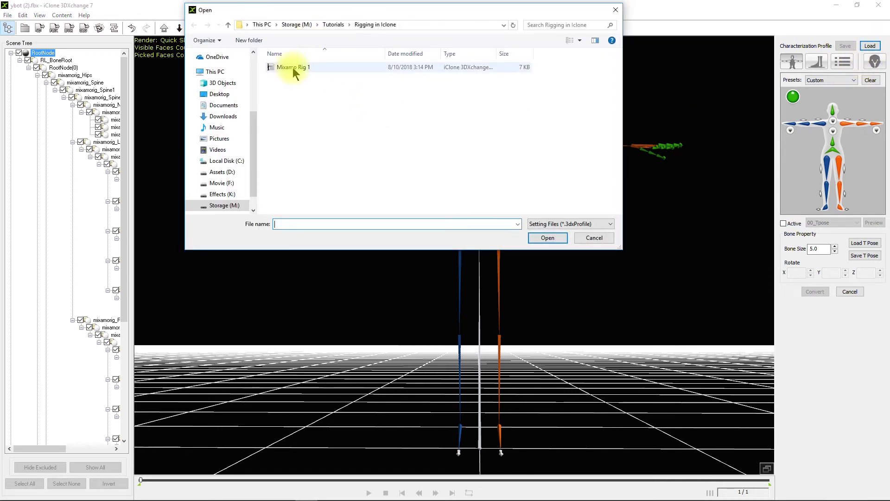
{"action": "left_click", "coordinate": [293, 71]}
{"action": "left_click", "coordinate": [548, 238]}
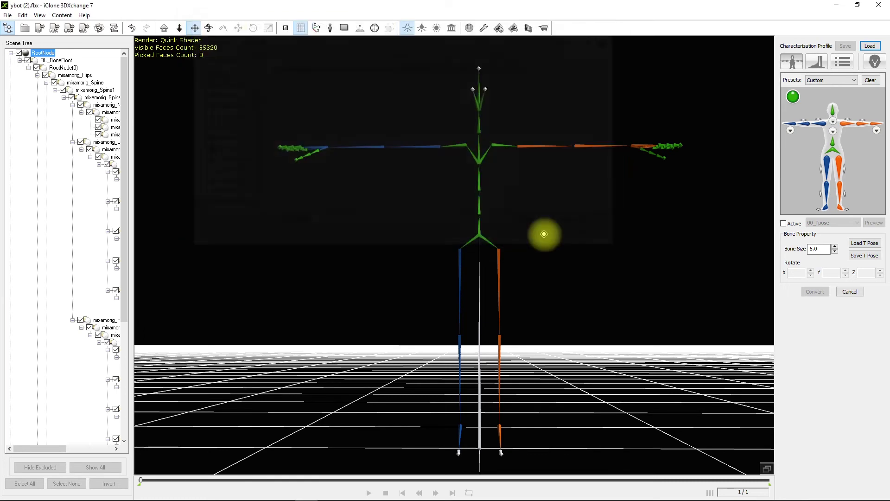
{"action": "right_click_drag", "start_coordinate": [582, 187], "coordinate": [590, 330]}
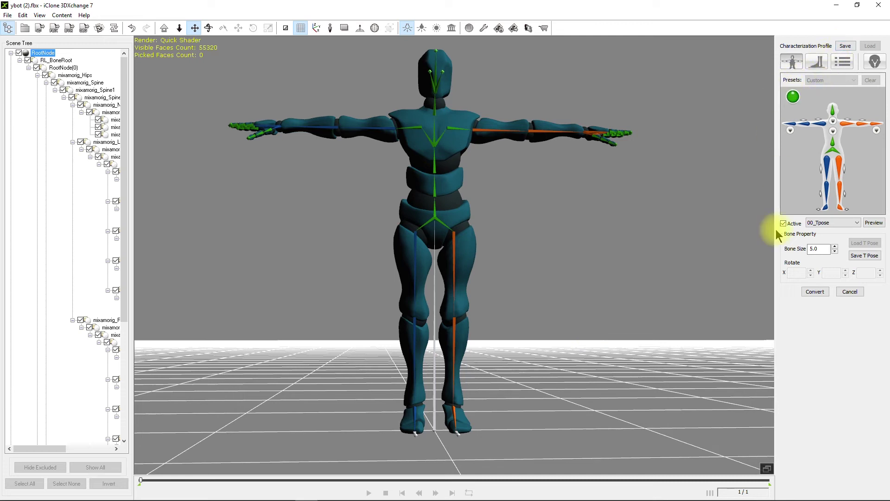
- Preview the 09_Basic Run test motion, then switch back to the 00_Tpose preview
{"action": "left_click", "coordinate": [817, 223]}
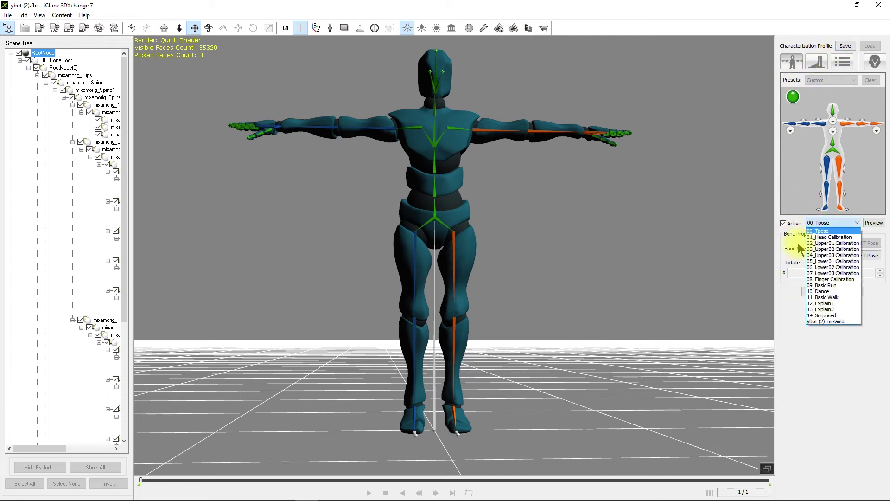
{"action": "left_click", "coordinate": [819, 285]}
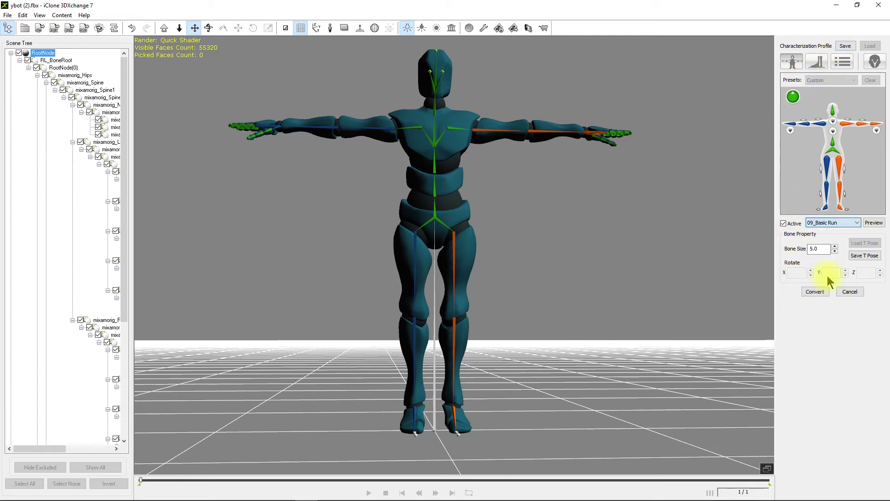
{"action": "left_click", "coordinate": [874, 223]}
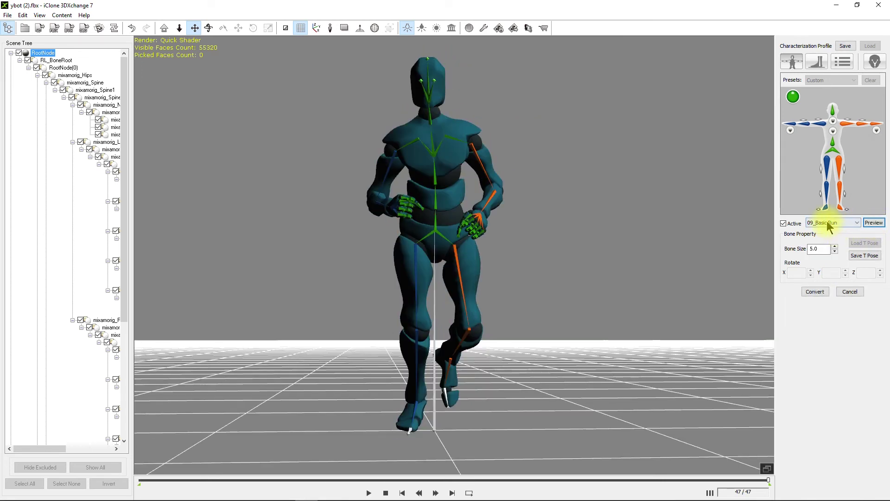
{"action": "left_click", "coordinate": [828, 223]}
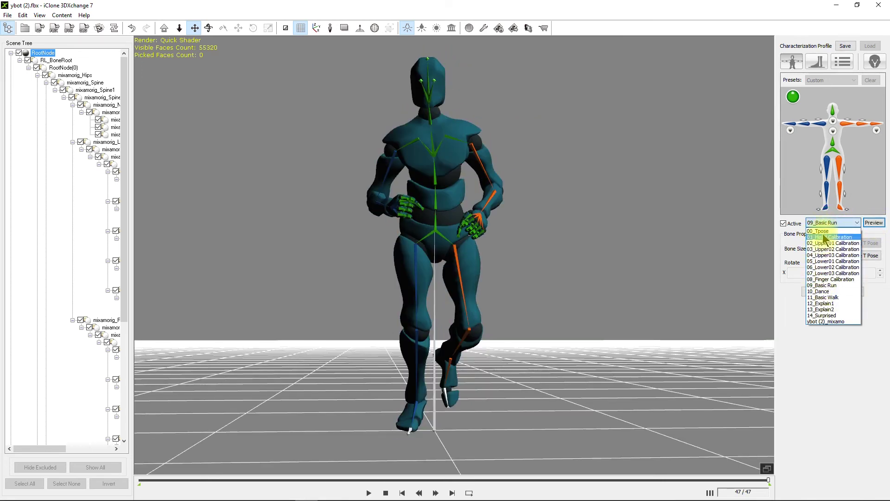
{"action": "left_click", "coordinate": [818, 231]}
{"action": "left_click", "coordinate": [874, 223]}
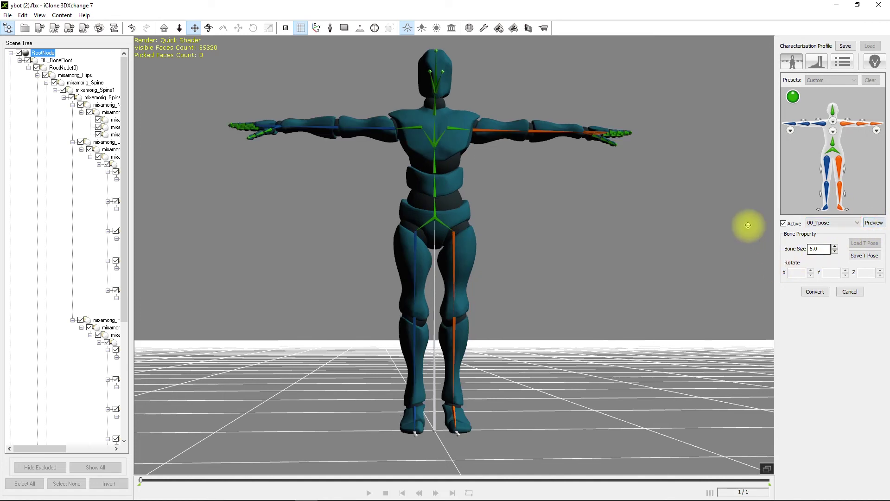
- Convert the character with the loaded profile and import the Walking (1).fbx animation
{"action": "left_click", "coordinate": [815, 291]}
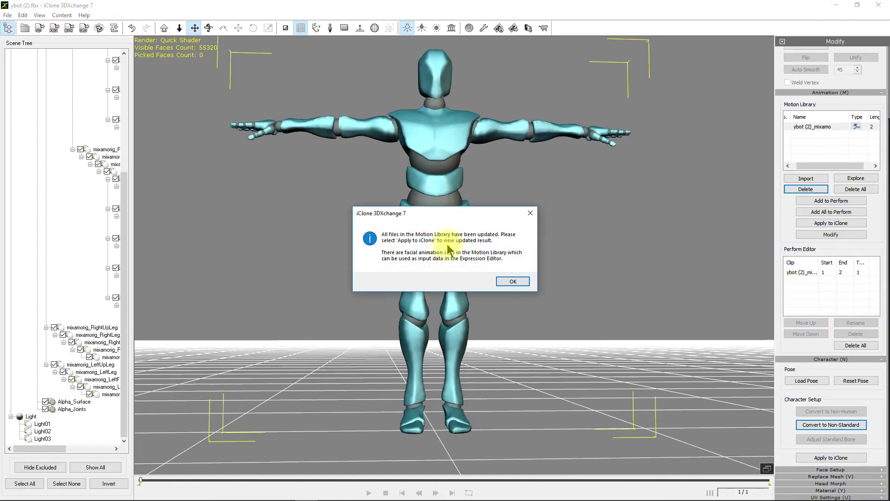
{"action": "left_click", "coordinate": [513, 281]}
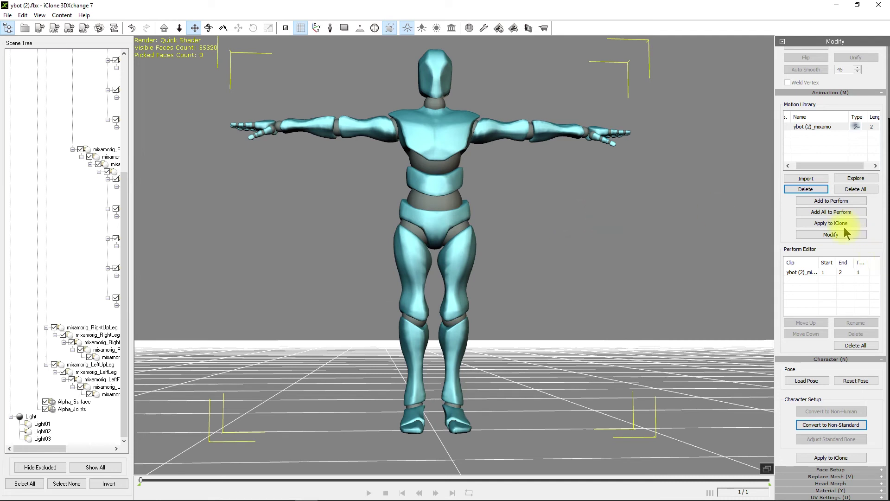
{"action": "left_click", "coordinate": [805, 179]}
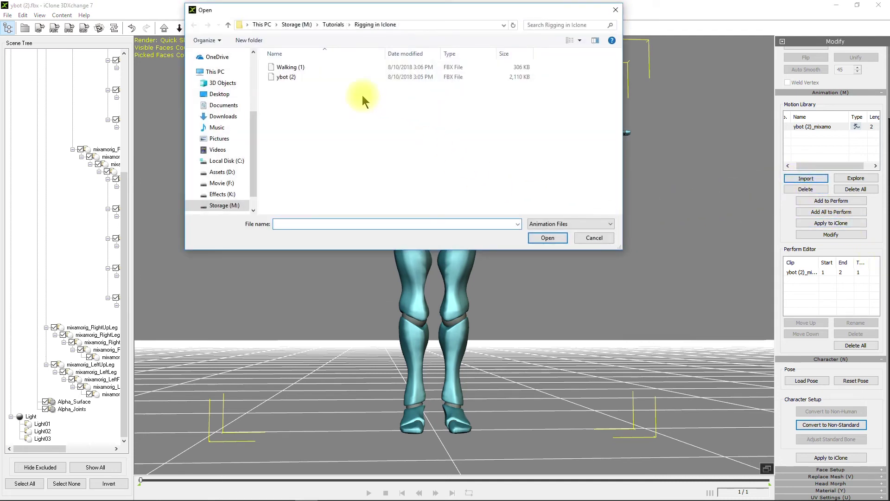
{"action": "double_click", "coordinate": [288, 68]}
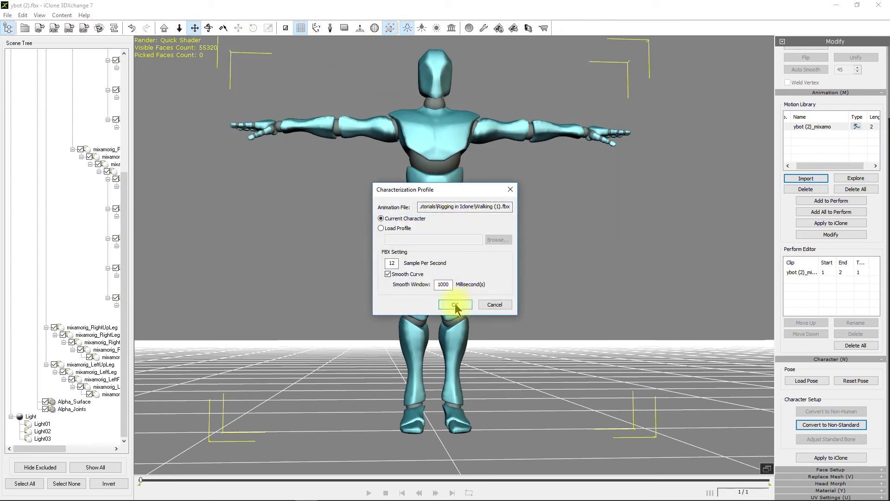
{"action": "left_click", "coordinate": [455, 305]}
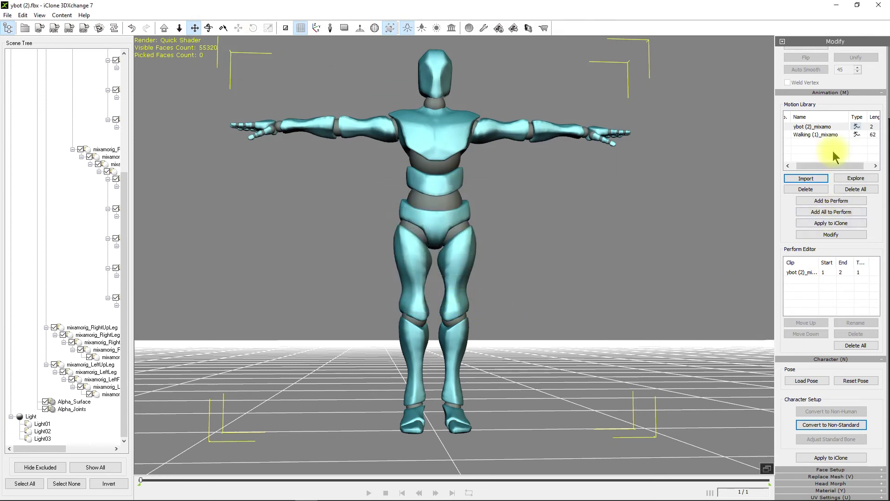
- Play Walking (1)_mixamo from the Motion Library on the character, viewed from above
{"action": "left_click", "coordinate": [803, 136]}
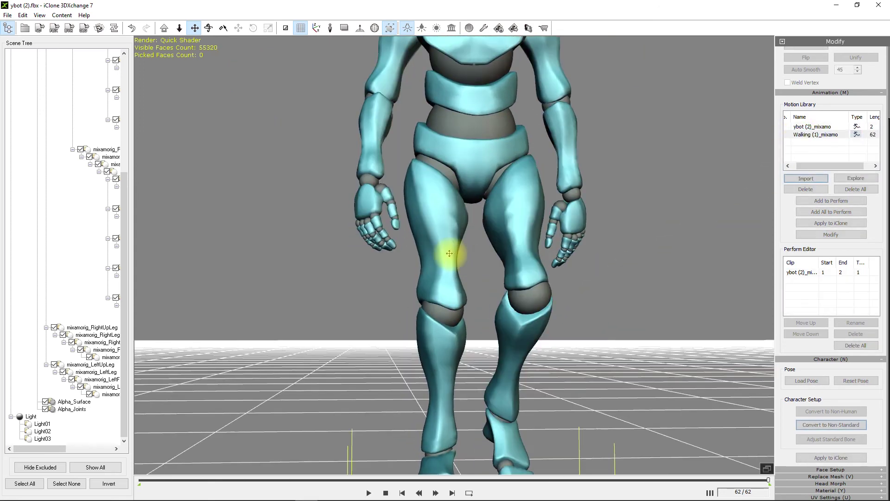
{"action": "scroll", "coordinate": [547, 239], "scroll_direction": "down", "scroll_amount": 5}
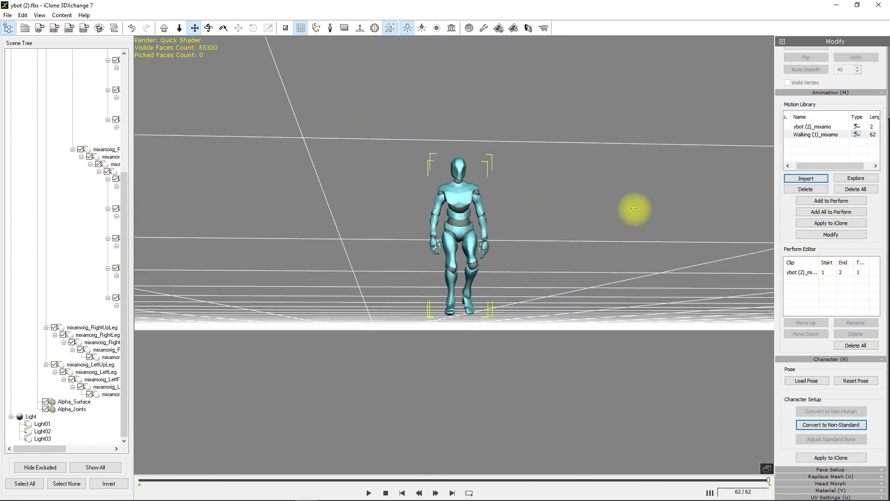
{"action": "right_click_drag", "start_coordinate": [636, 209], "coordinate": [587, 231]}
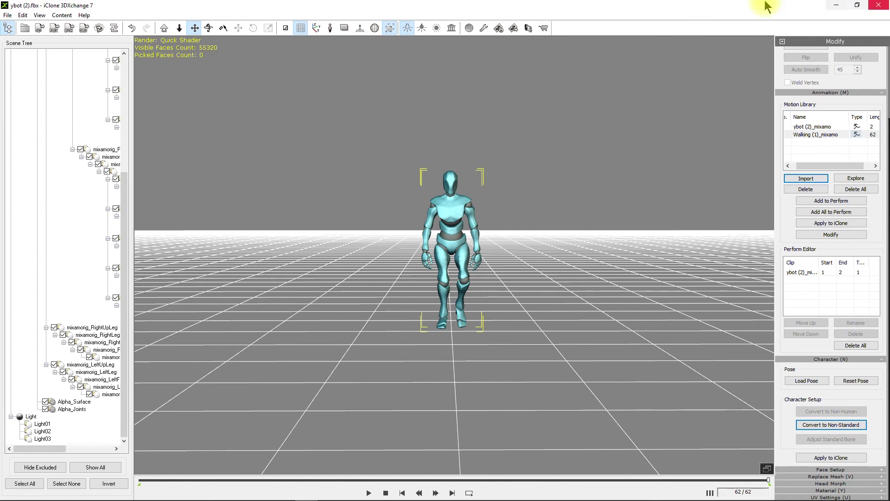
{"action": "mouse_move", "coordinate": [239, 498]}
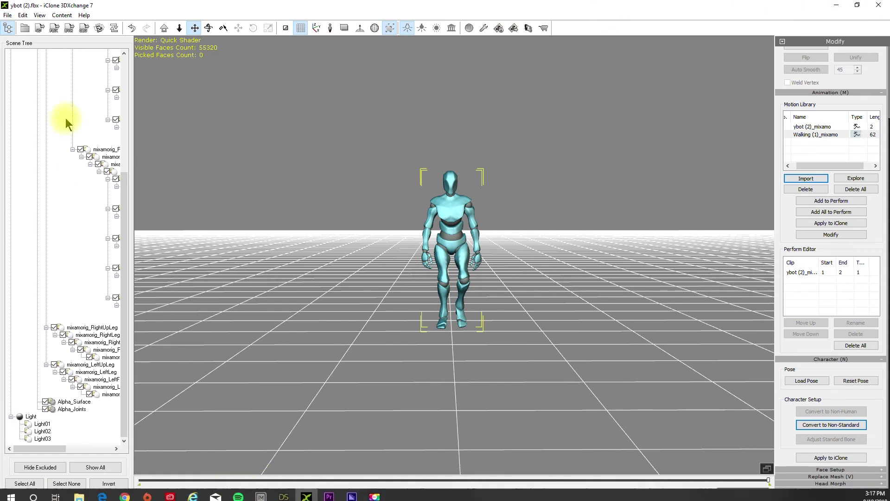